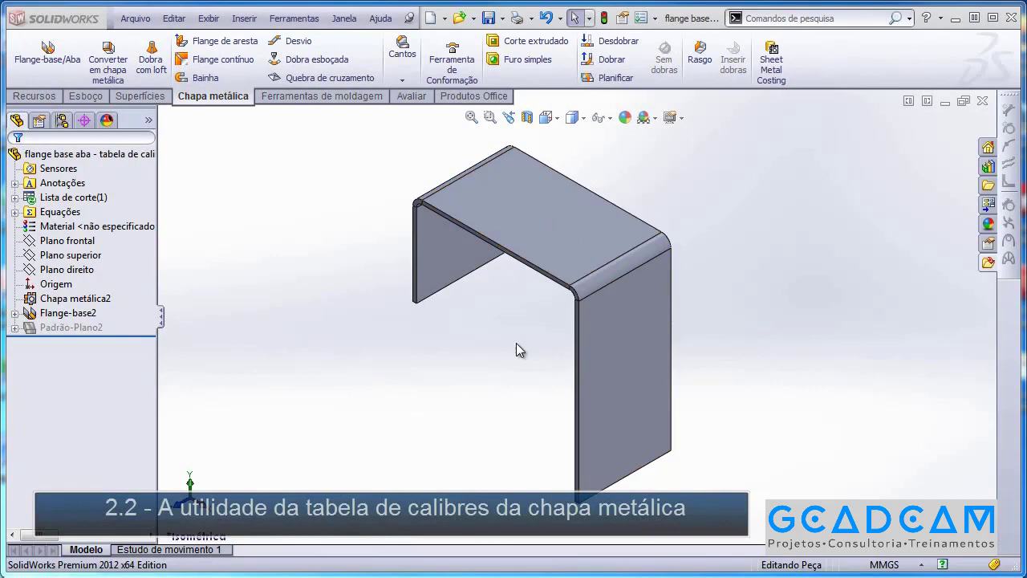
# Step: Examine the bent sheet metal part from several angles, including the rounded bend face between the top and a side wall
pyautogui.moveTo(506, 315)
pyautogui.mouseDown(button='middle')
pyautogui.moveTo(522, 332)
pyautogui.moveTo(505, 325)
pyautogui.moveTo(511, 305)
pyautogui.mouseUp(button='middle')
pyautogui.moveTo(479, 366); pyautogui.dragTo(516, 382, button='middle')
pyautogui.moveTo(329, 256); pyautogui.dragTo(369, 295, button='middle')
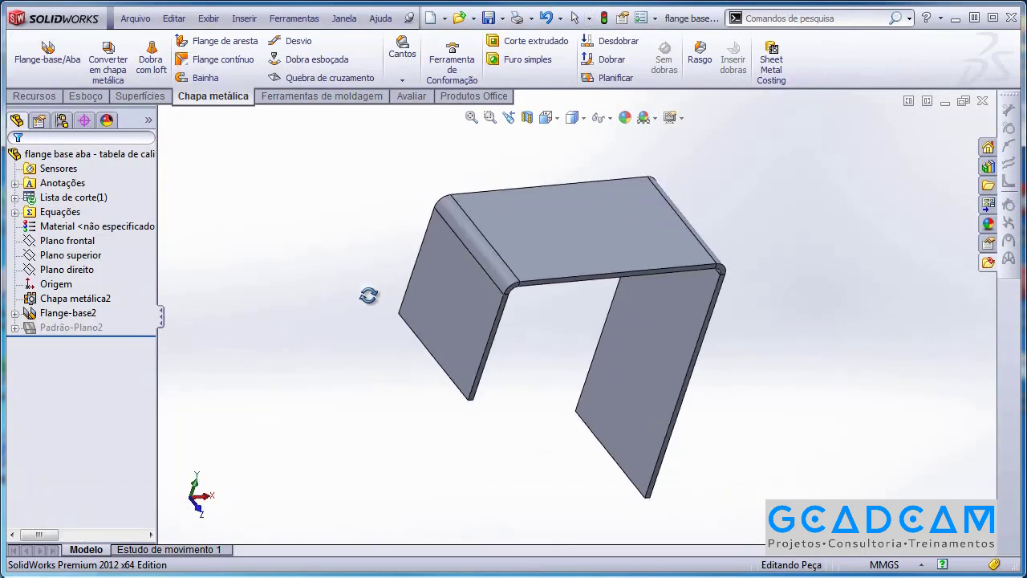
pyautogui.scroll(-2, 536, 245)
pyautogui.click(463, 245)
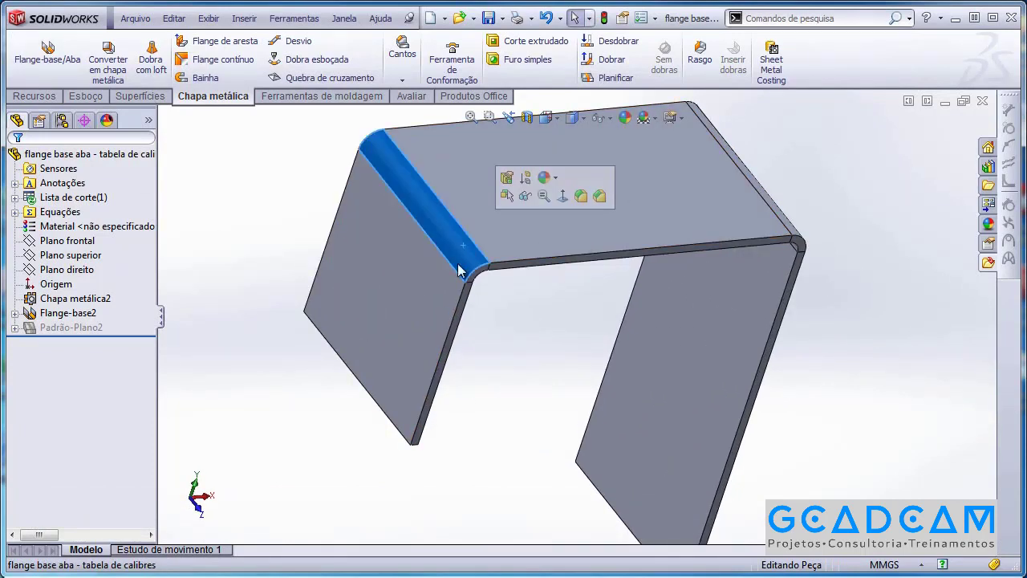
pyautogui.click(497, 319)
pyautogui.scroll(3, 506, 313)
pyautogui.moveTo(515, 308); pyautogui.dragTo(487, 378, button='middle')
pyautogui.moveTo(467, 341); pyautogui.dragTo(502, 363, button='middle')
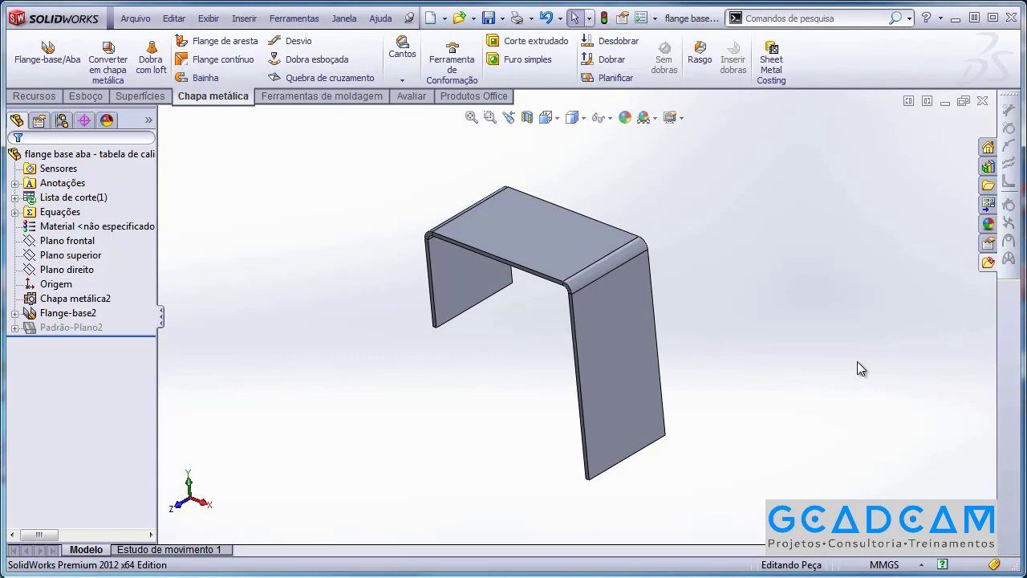
pyautogui.moveTo(360, 279)
pyautogui.mouseDown(button='middle')
pyautogui.moveTo(364, 289)
pyautogui.moveTo(378, 278)
pyautogui.moveTo(370, 293)
pyautogui.mouseUp(button='middle')
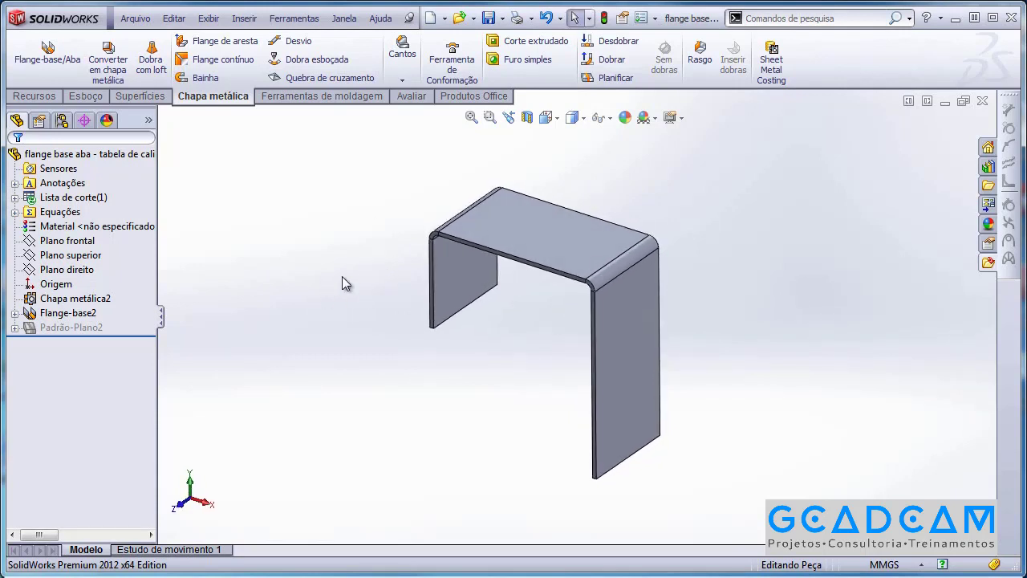
pyautogui.moveTo(383, 302); pyautogui.dragTo(384, 342, button='middle')
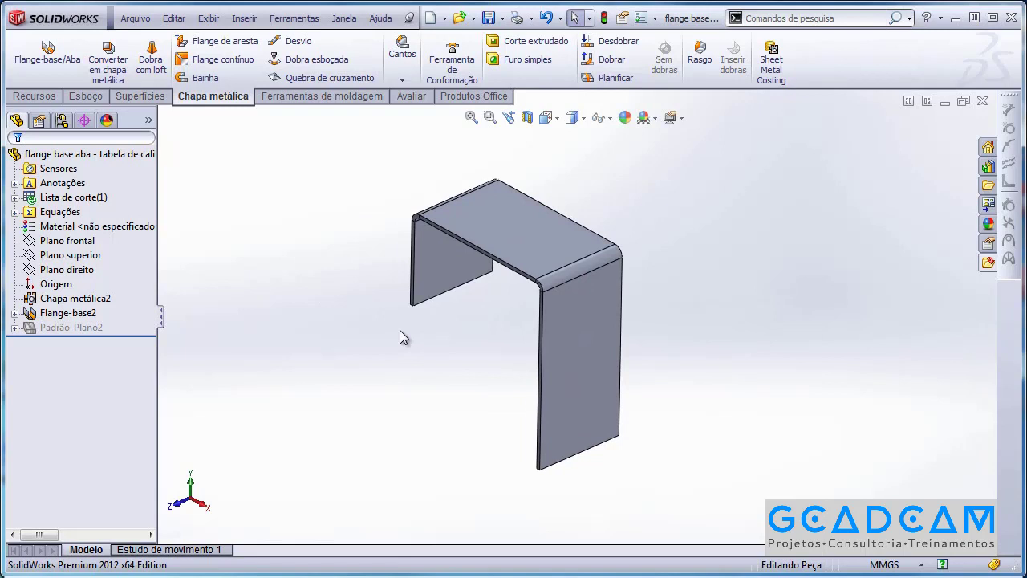
pyautogui.moveTo(442, 332)
pyautogui.mouseDown(button='middle')
pyautogui.moveTo(449, 340)
pyautogui.moveTo(448, 327)
pyautogui.mouseUp(button='middle')
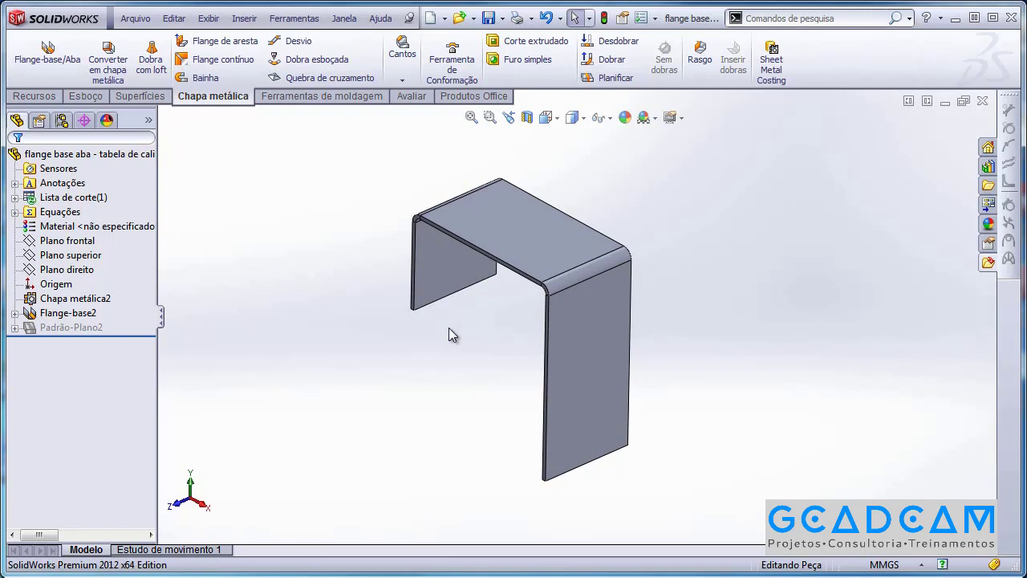
pyautogui.moveTo(299, 289); pyautogui.dragTo(377, 349, button='middle')
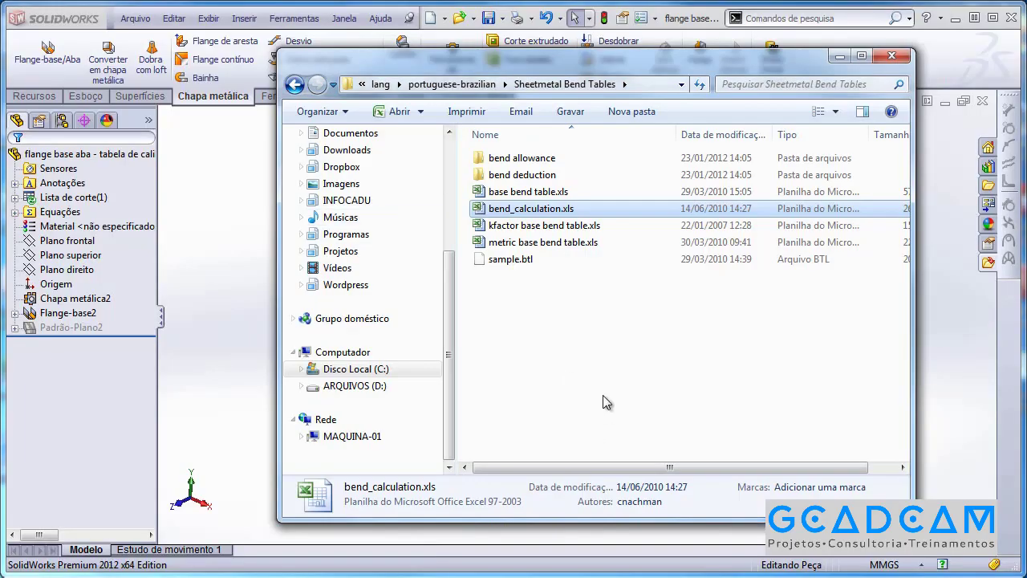
# Step: Go up to the portuguese-brazilian folder and locate its Sheet Metal Gauge Tables and Sheetmetal Bend Tables subfolders
pyautogui.click(578, 337)
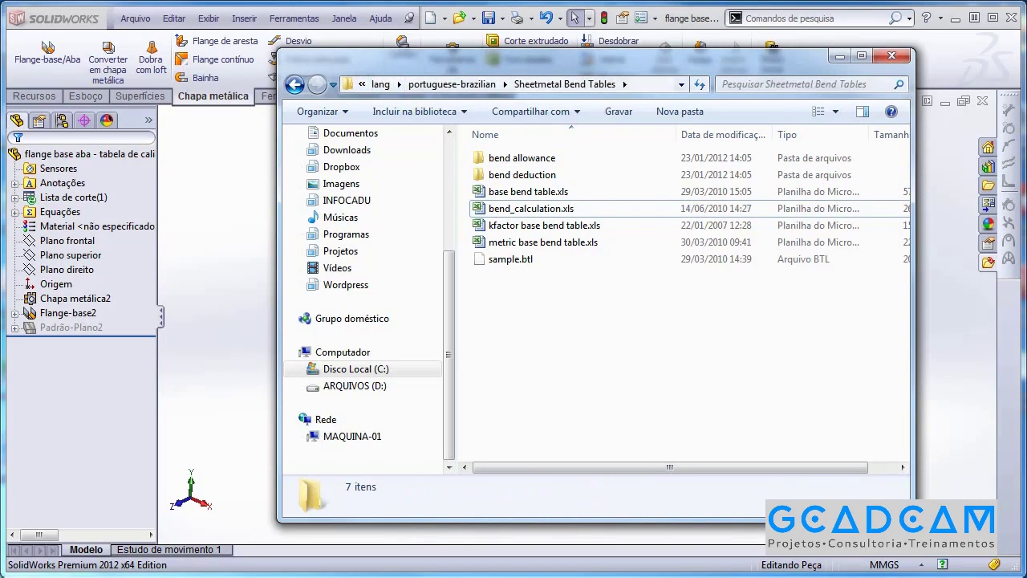
pyautogui.click(453, 85)
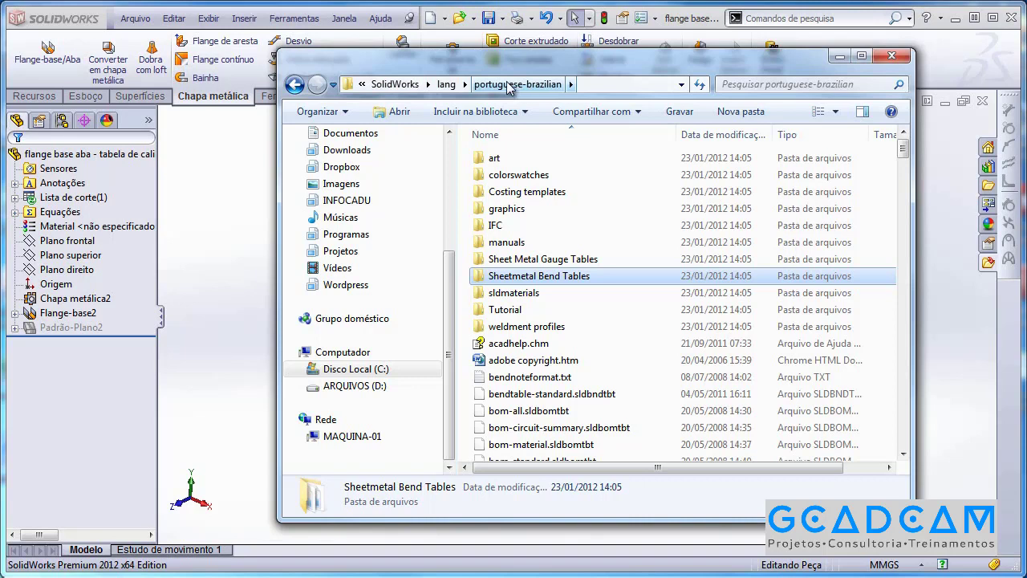
pyautogui.click(575, 259)
pyautogui.click(569, 275)
pyautogui.click(561, 261)
pyautogui.click(564, 274)
pyautogui.click(564, 262)
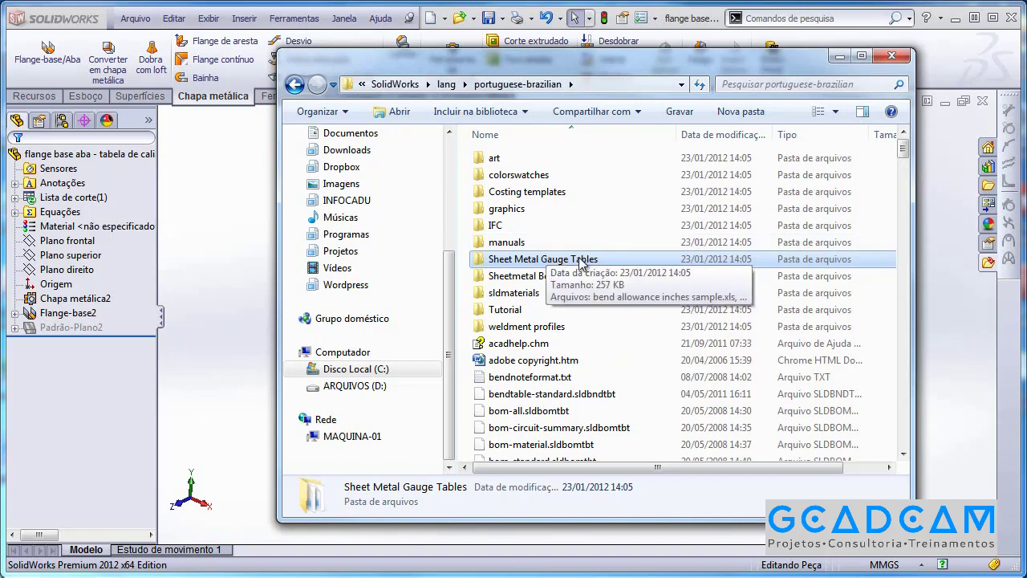
pyautogui.click(579, 278)
pyautogui.click(572, 262)
pyautogui.click(568, 277)
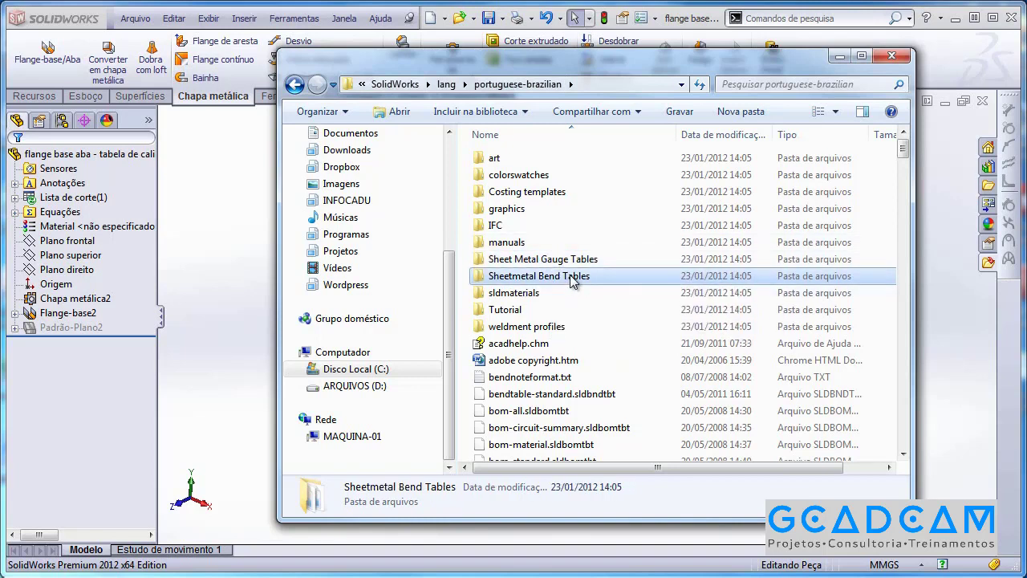
# Step: Look through the spreadsheets in the Sheetmetal Bend Tables folder, including bend_calculation.xls and metric base bend table.xls, and minimize the file window
pyautogui.doubleClick(572, 277)
pyautogui.click(532, 192)
pyautogui.click(539, 209)
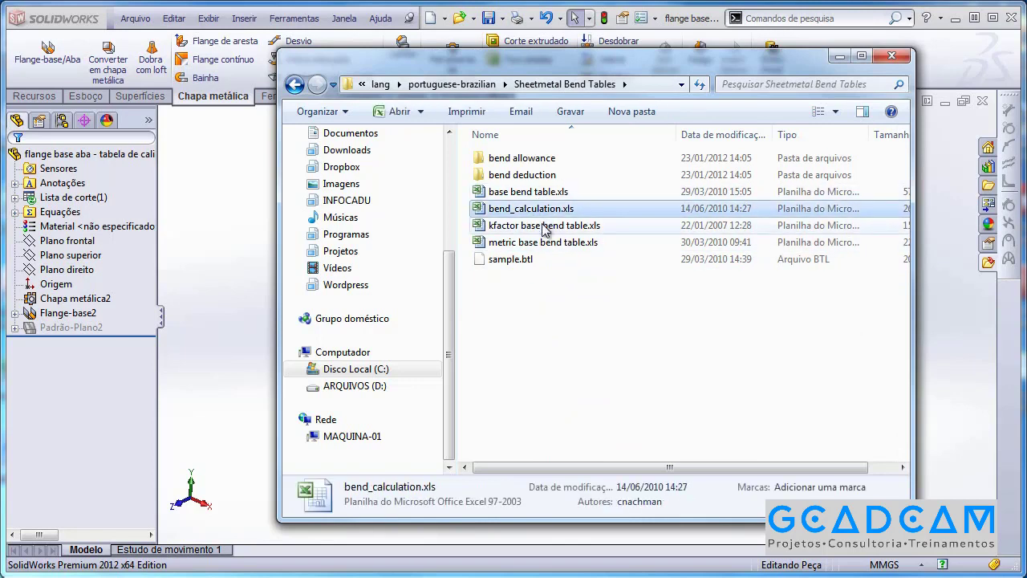
pyautogui.click(547, 242)
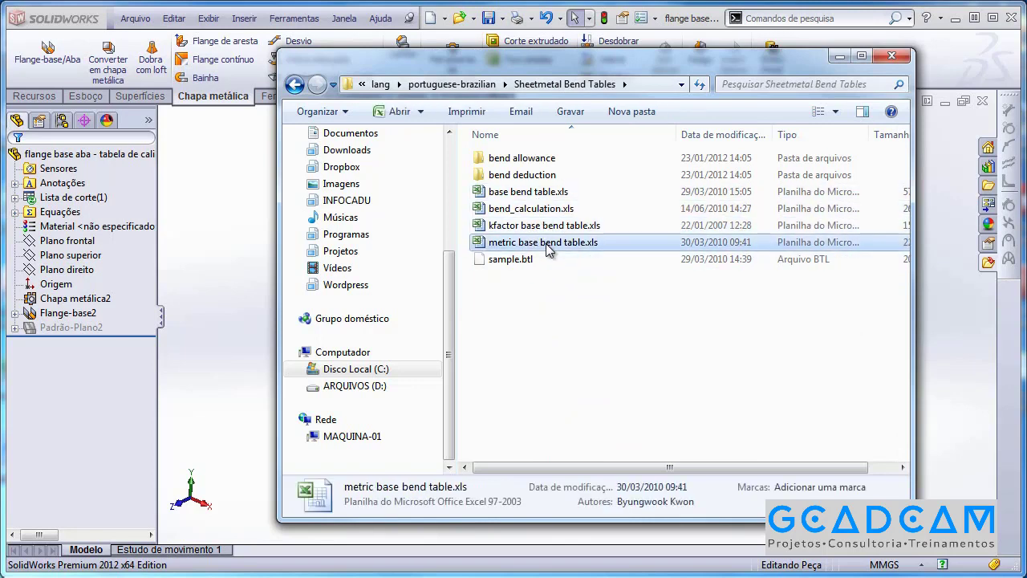
pyautogui.click(838, 56)
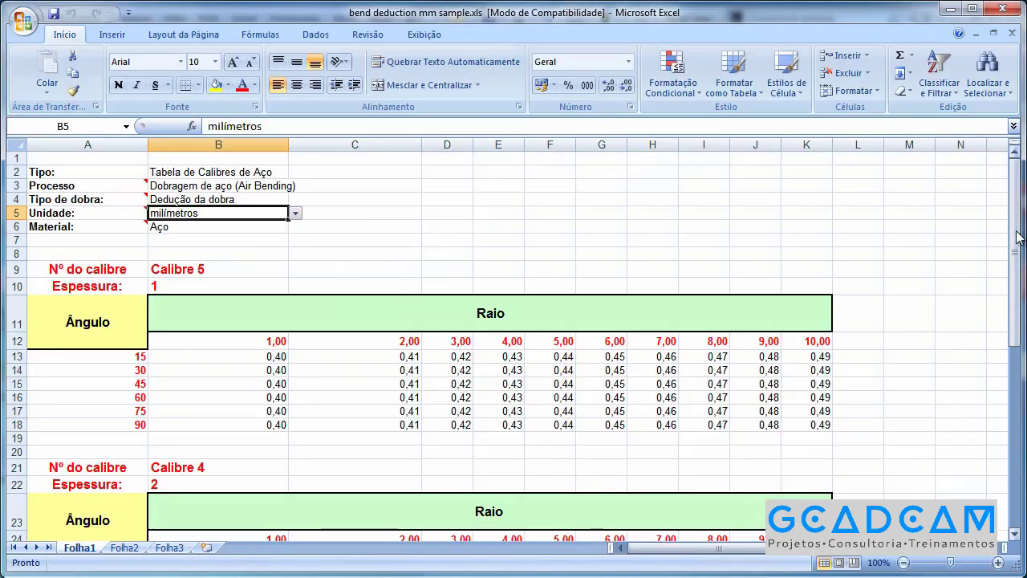
# Step: Review the Calibre 5 bend deduction values across the radius columns of bend deduction mm sample.xls, and minimize the spreadsheet
pyautogui.moveTo(1018, 229); pyautogui.dragTo(999, 263)
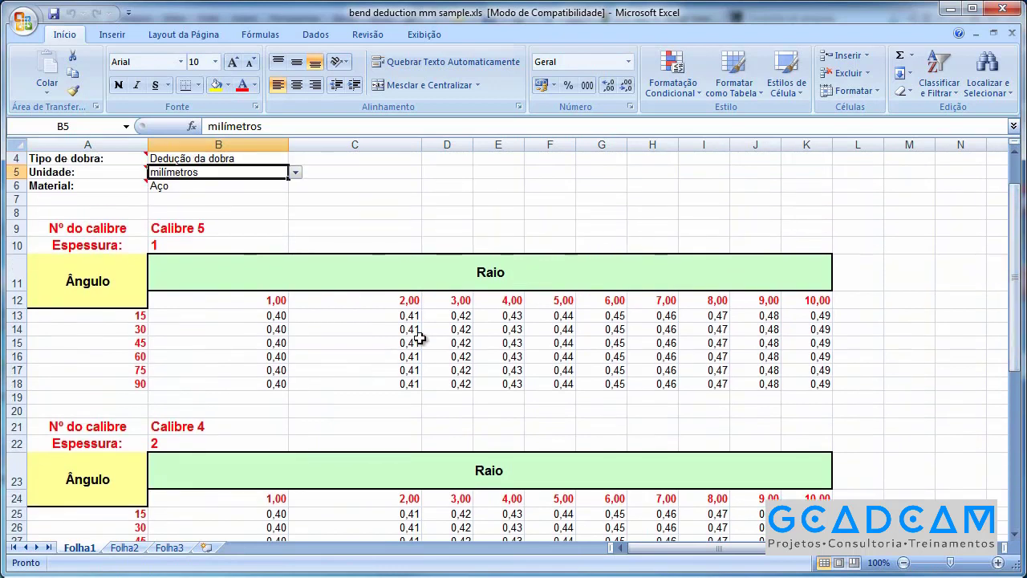
pyautogui.click(487, 317)
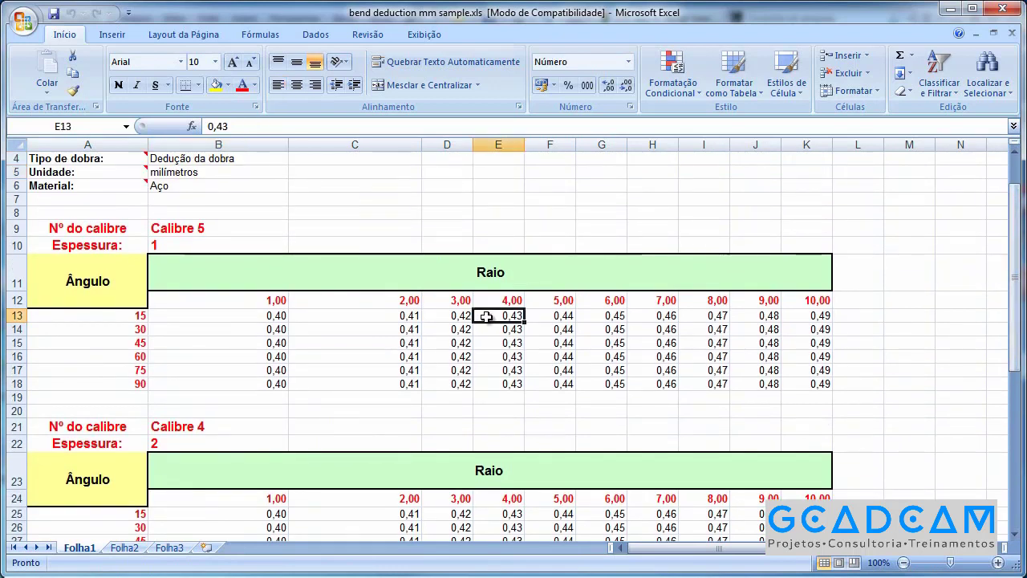
pyautogui.click(561, 316)
pyautogui.click(617, 316)
pyautogui.click(664, 316)
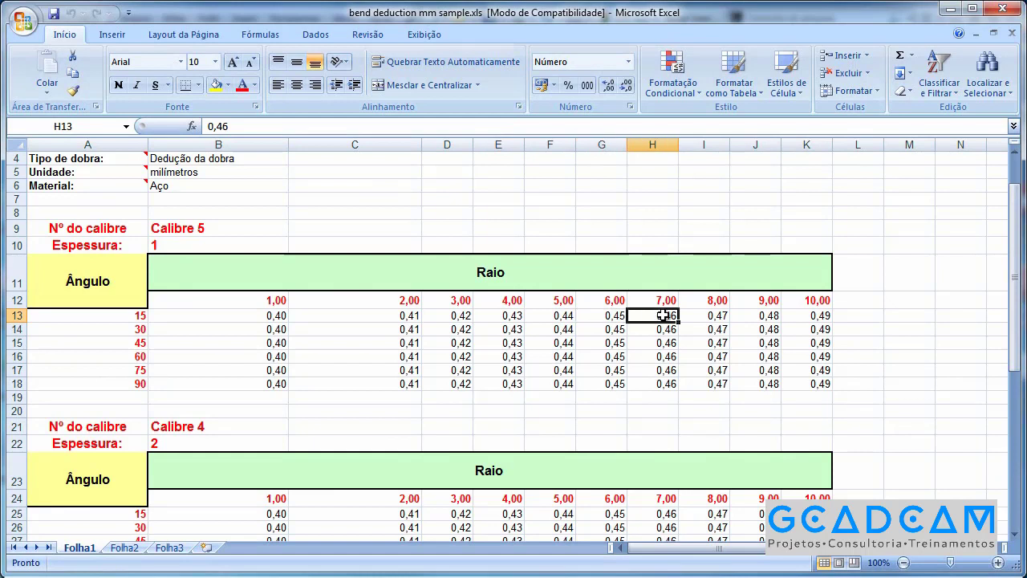
pyautogui.click(710, 317)
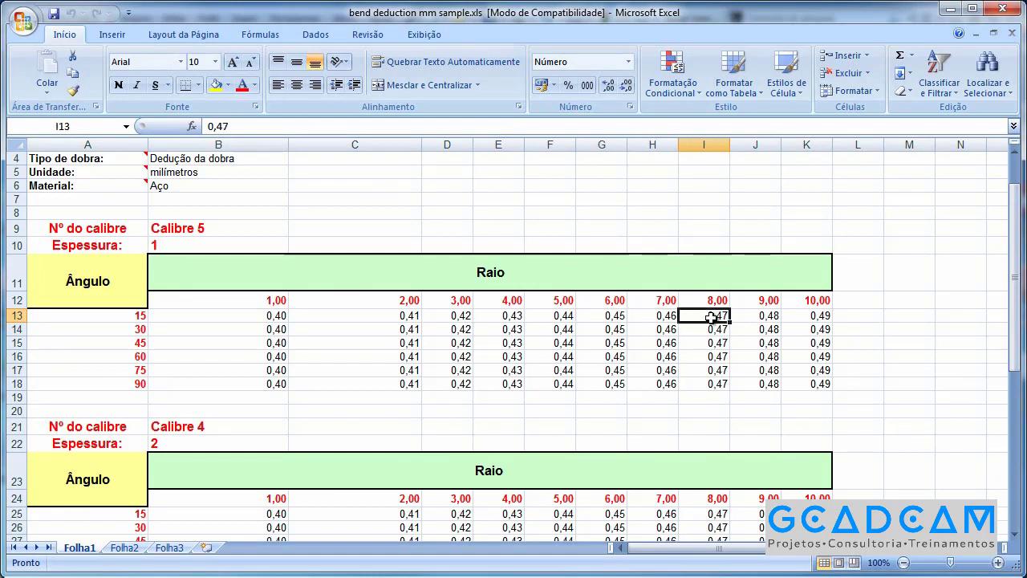
pyautogui.click(950, 9)
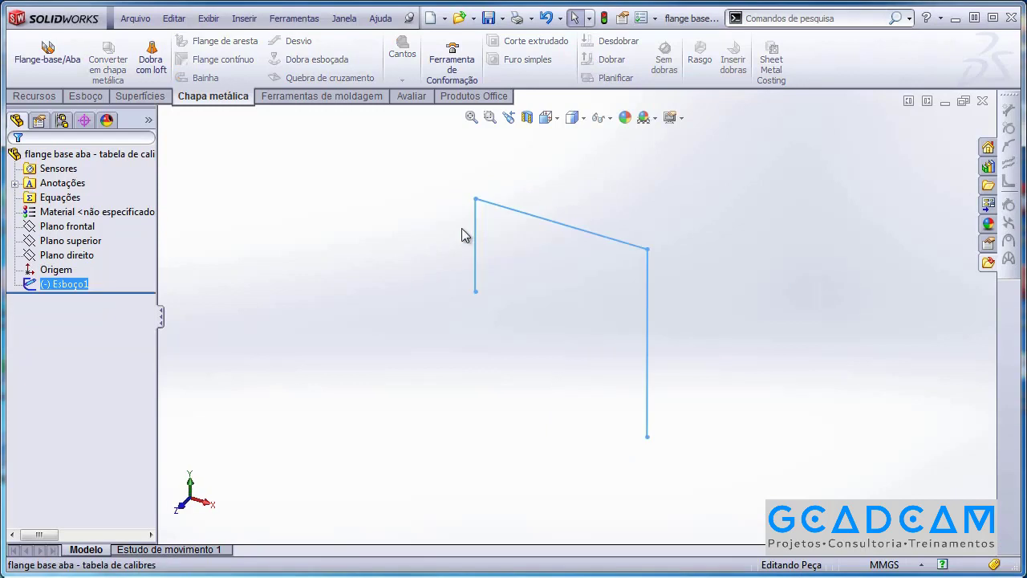
# Step: Start a base flange from the open three-line sketch with a blind depth of 60 mm
pyautogui.moveTo(521, 294)
pyautogui.mouseDown(button='middle')
pyautogui.moveTo(530, 277)
pyautogui.moveTo(482, 289)
pyautogui.mouseUp(button='middle')
pyautogui.moveTo(565, 256); pyautogui.dragTo(531, 299, button='middle')
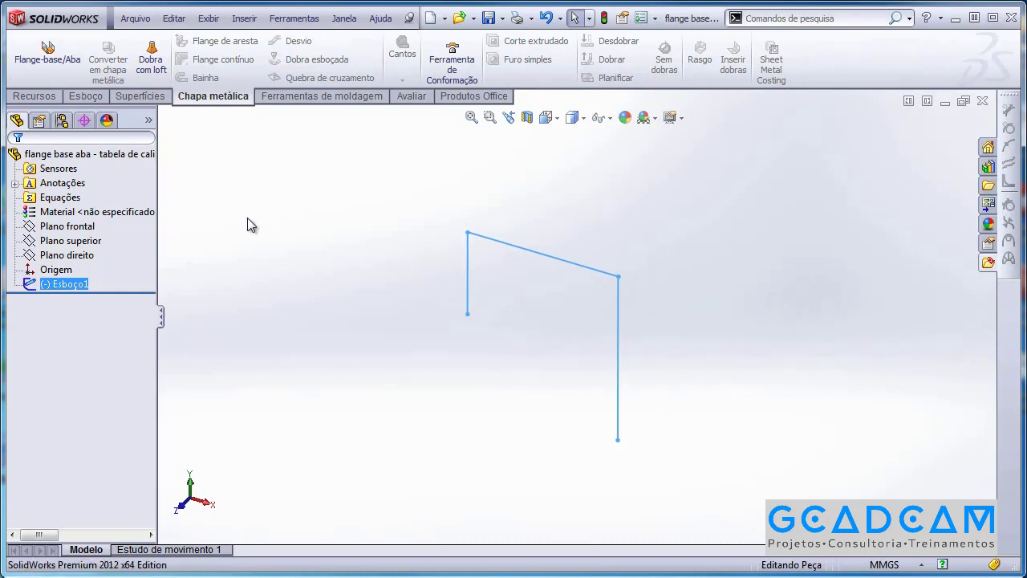
pyautogui.moveTo(361, 313)
pyautogui.mouseDown(button='middle')
pyautogui.moveTo(355, 290)
pyautogui.moveTo(275, 273)
pyautogui.mouseUp(button='middle')
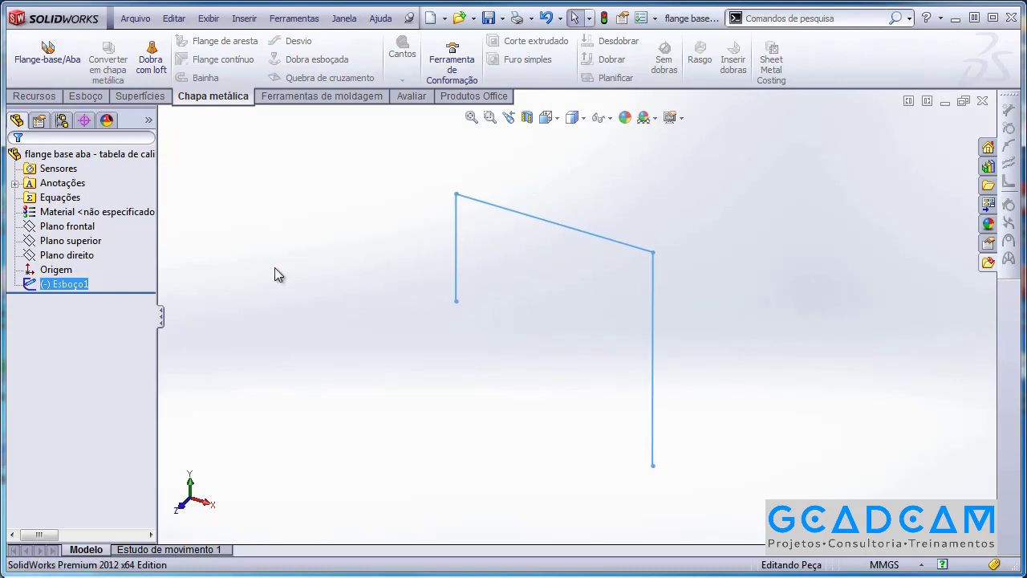
pyautogui.moveTo(292, 236)
pyautogui.mouseDown(button='middle')
pyautogui.moveTo(392, 284)
pyautogui.moveTo(404, 279)
pyautogui.mouseUp(button='middle')
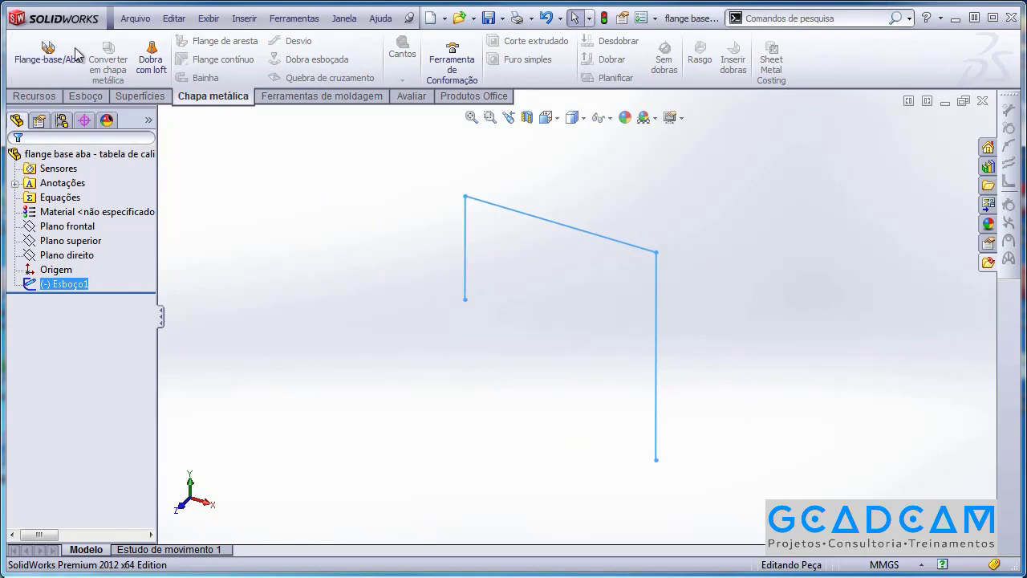
pyautogui.click(48, 62)
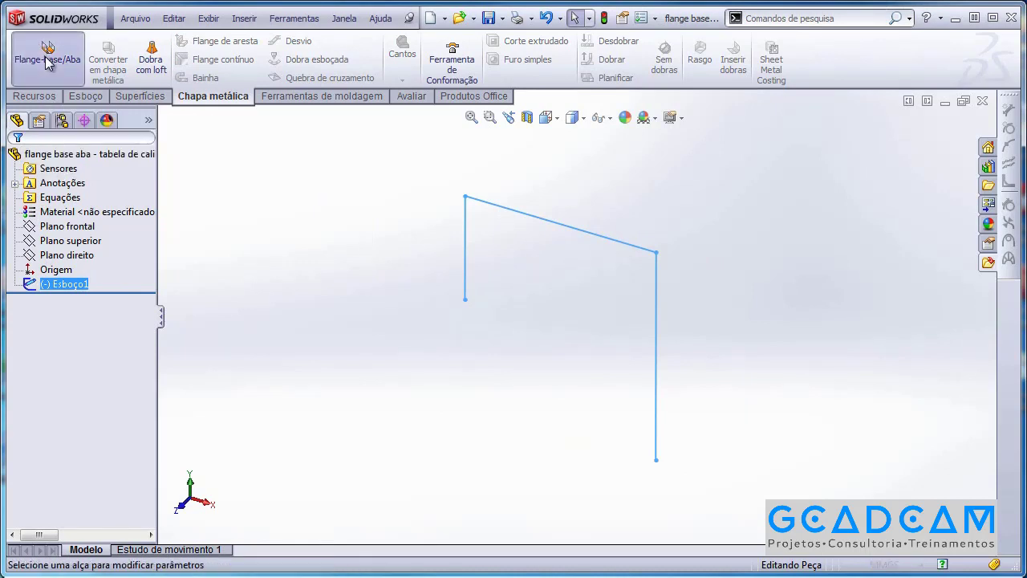
pyautogui.moveTo(423, 321); pyautogui.dragTo(548, 321, button='middle')
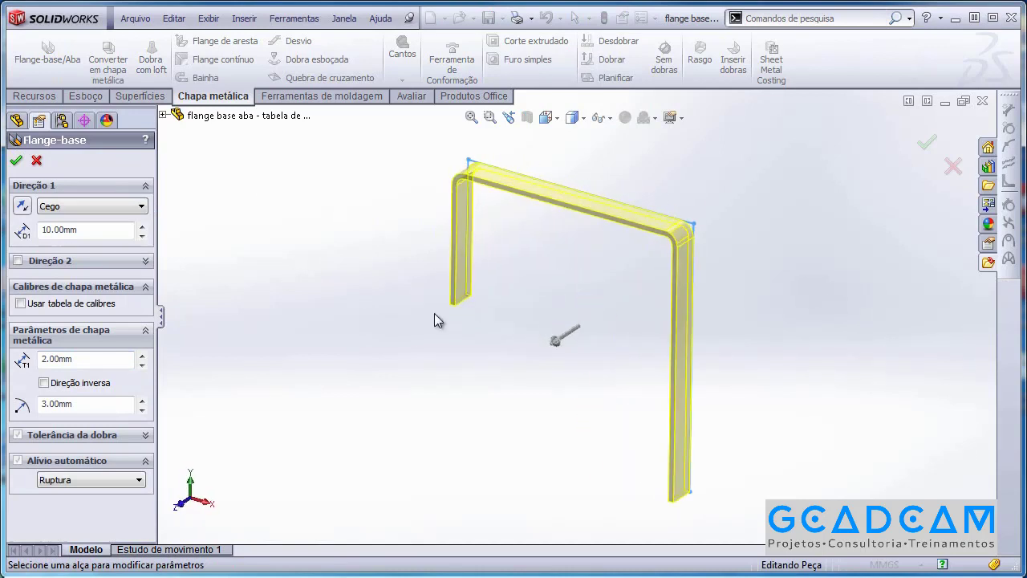
pyautogui.doubleClick(88, 230)
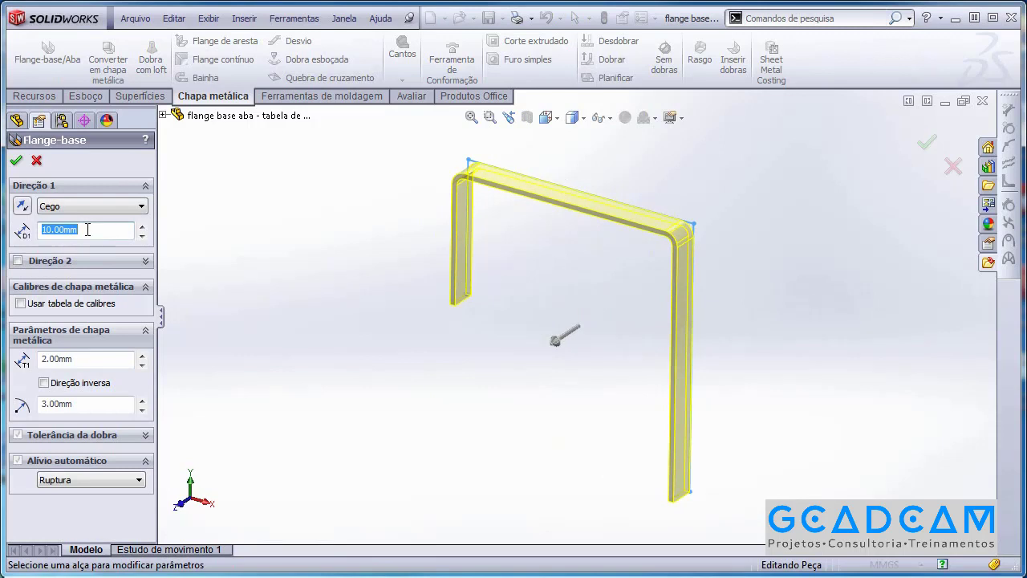
pyautogui.write('60')
pyautogui.press('Return')
pyautogui.moveTo(350, 252); pyautogui.dragTo(305, 281, button='middle')
pyautogui.moveTo(341, 358); pyautogui.dragTo(294, 372, button='middle')
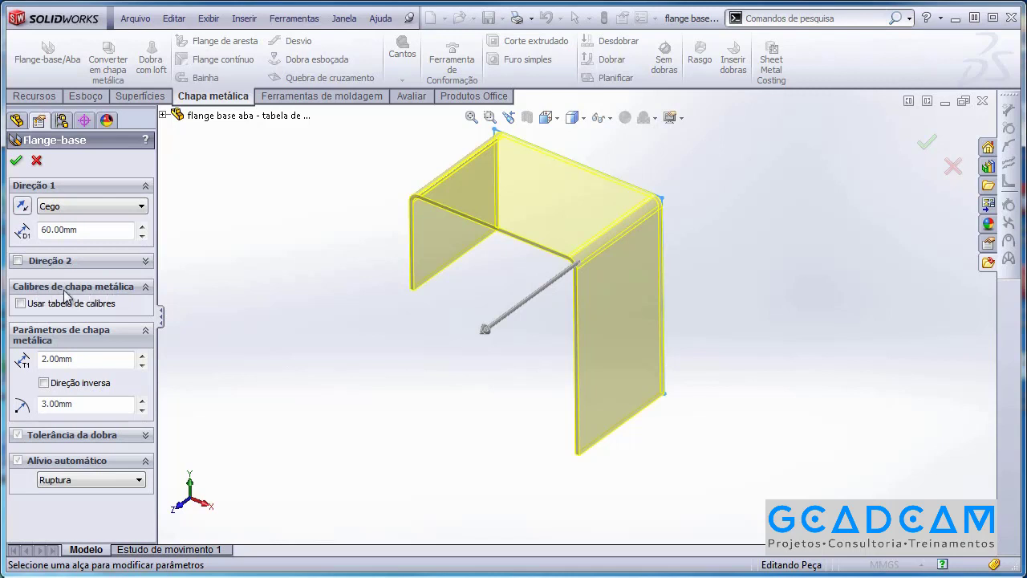
# Step: Enable the gauge table for the base flange and choose the aluminum sample table
pyautogui.click(22, 306)
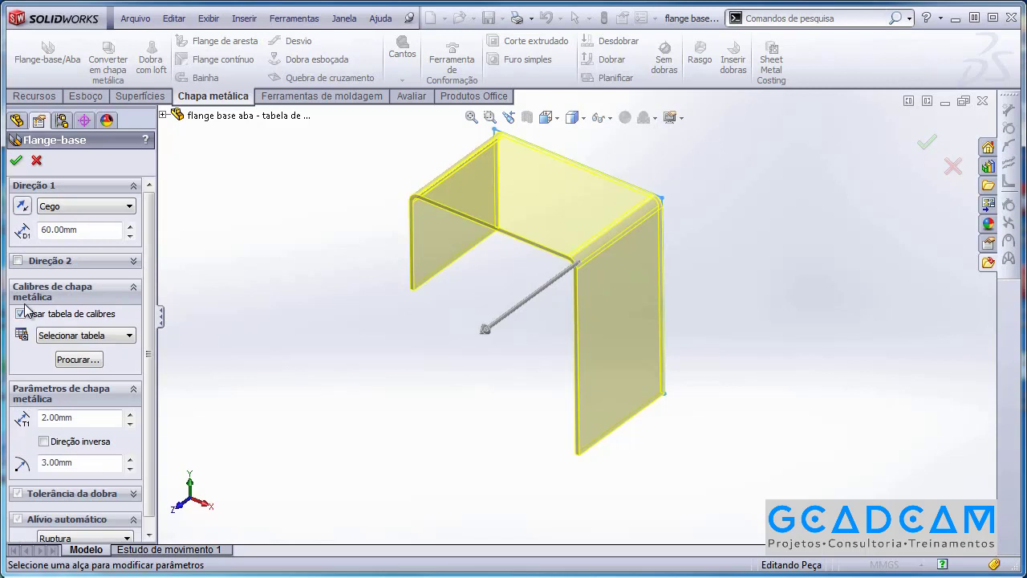
pyautogui.scroll(-1, 149, 329)
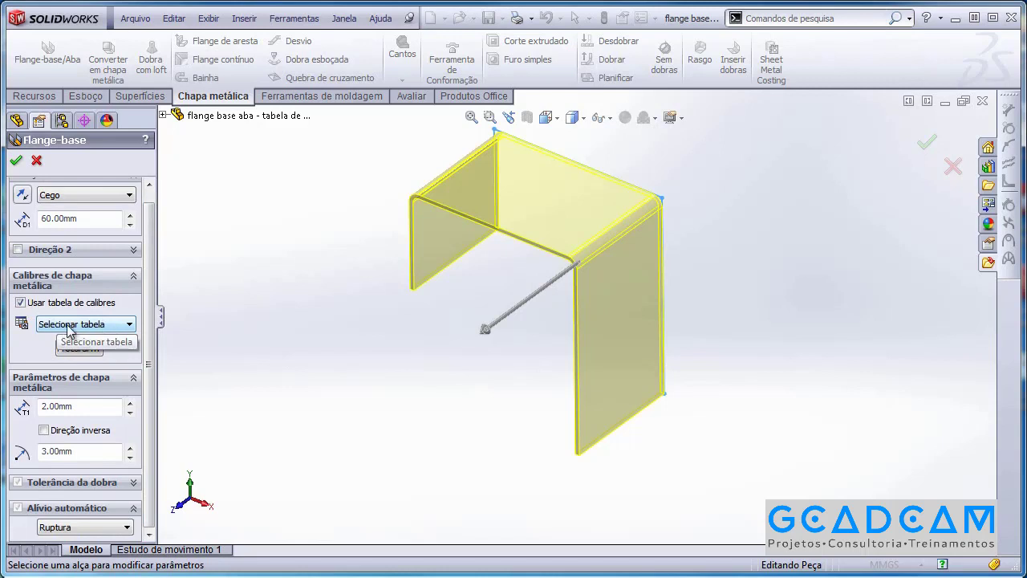
pyautogui.click(116, 326)
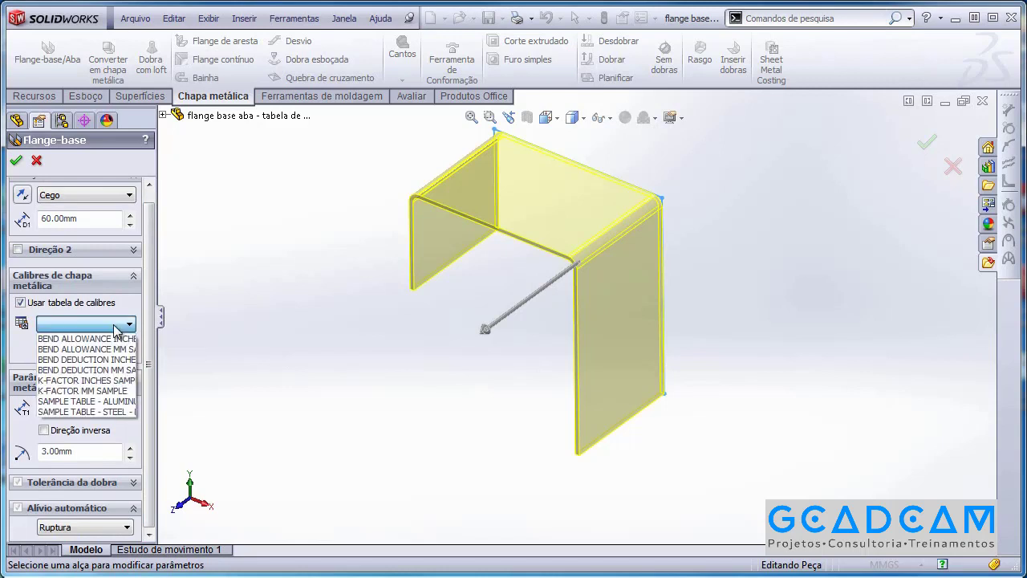
pyautogui.click(102, 401)
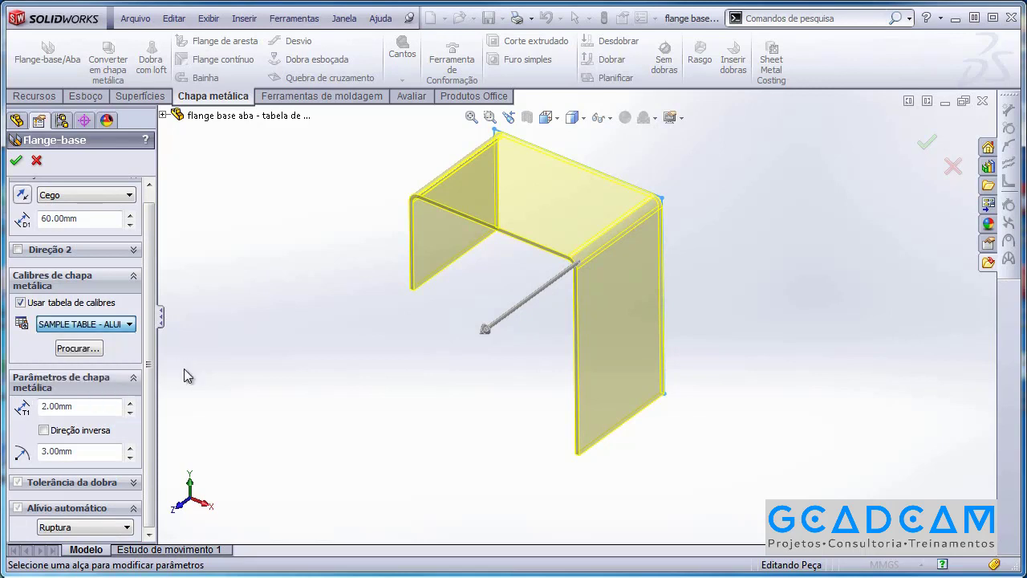
pyautogui.scroll(-2, 452, 371)
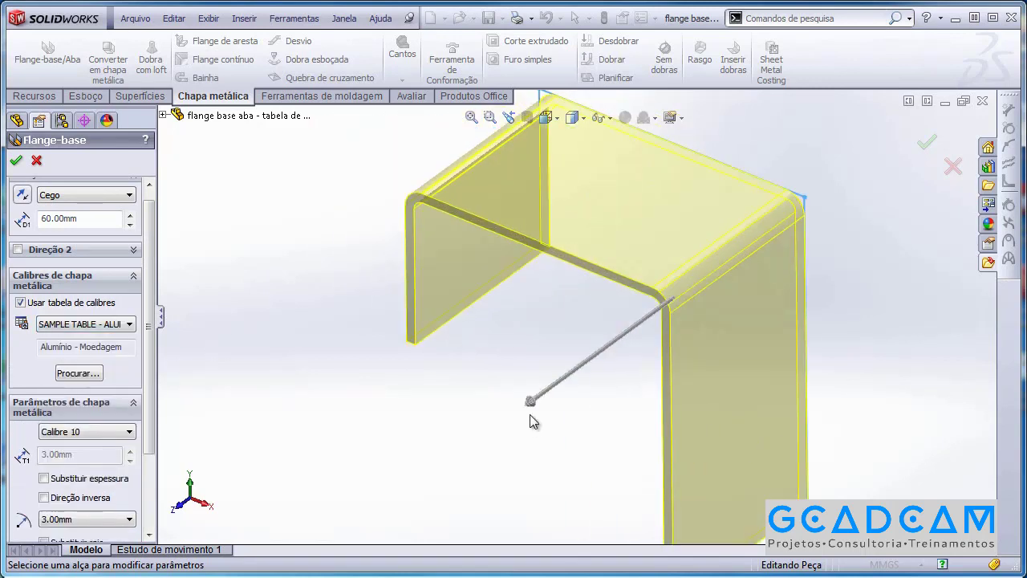
pyautogui.scroll(1, 346, 304)
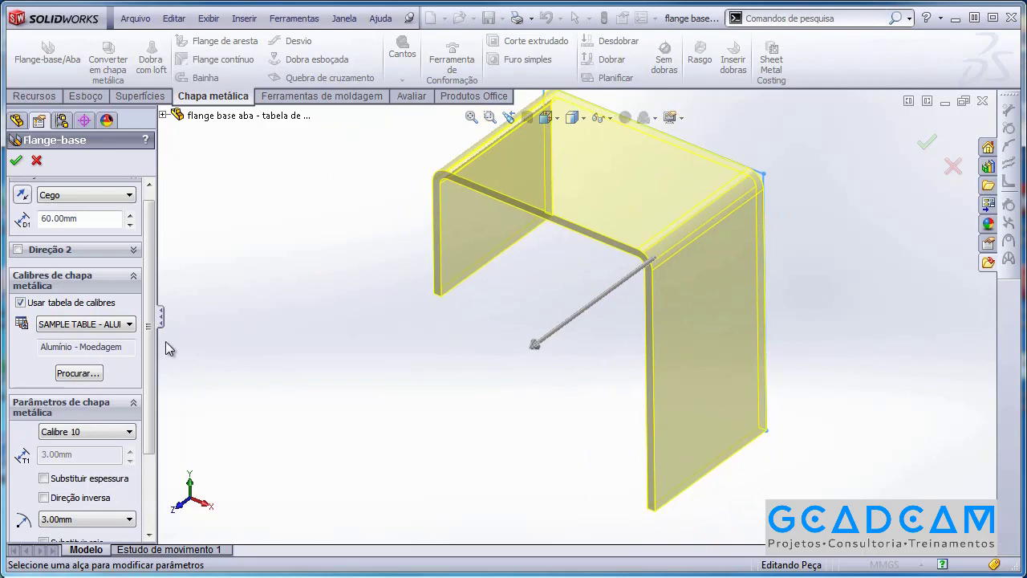
# Step: Set the base flange's sheet metal gauge to Calibre 26
pyautogui.scroll(-4, 157, 388)
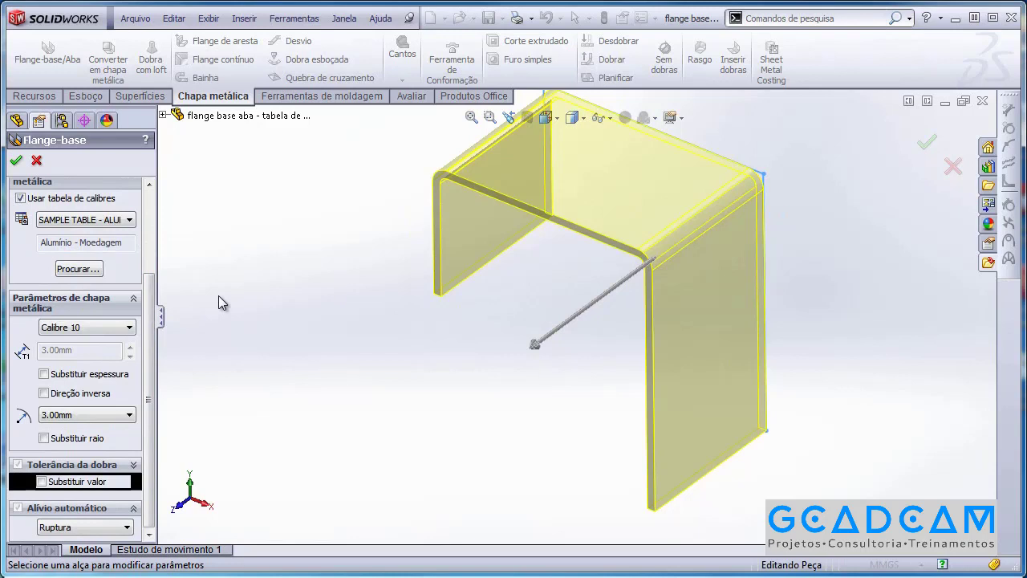
pyautogui.click(101, 327)
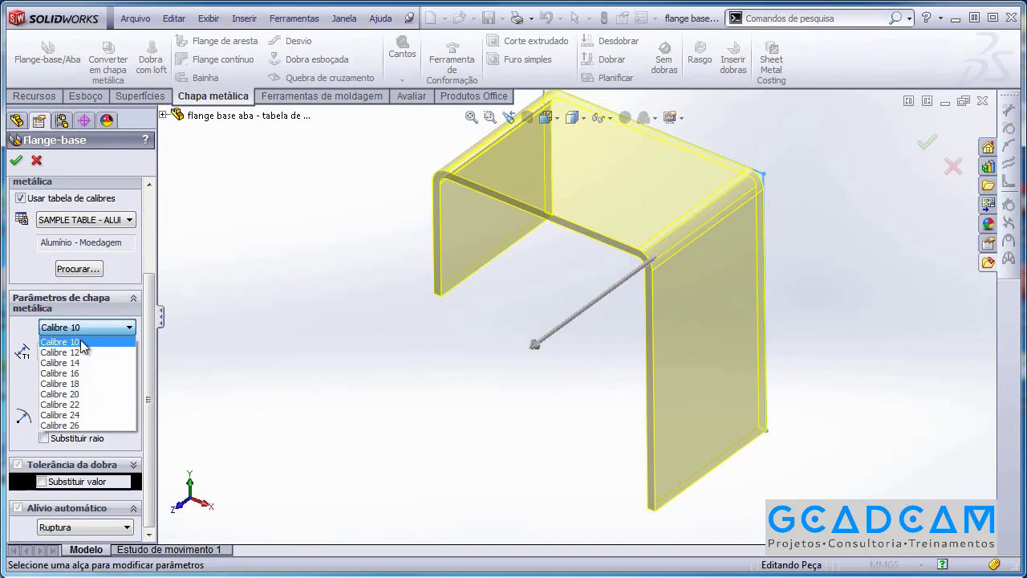
pyautogui.click(83, 426)
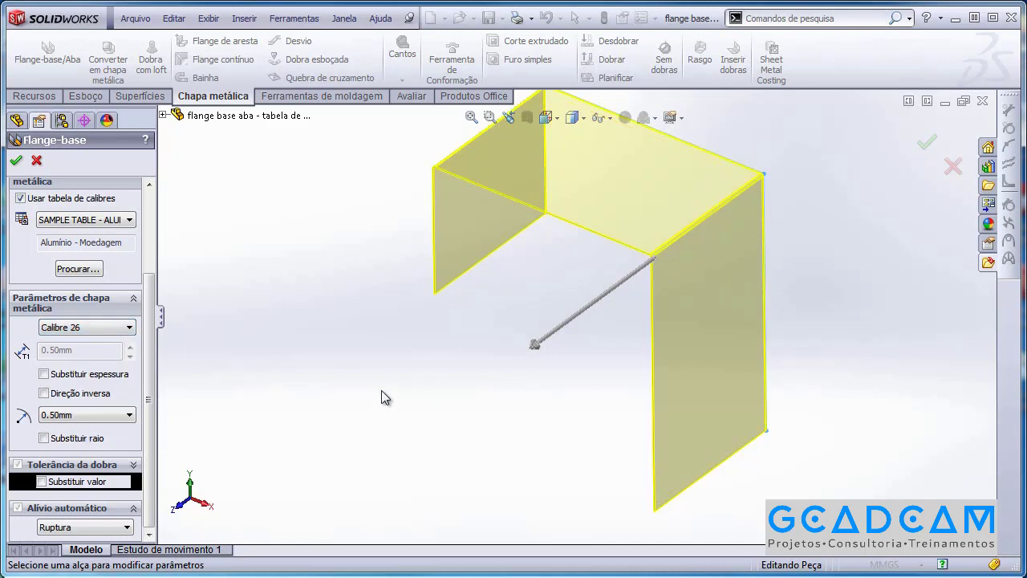
# Step: Set the base flange's gauge to Calibre 16 and switch it to Calibre 10
pyautogui.click(127, 329)
pyautogui.click(92, 371)
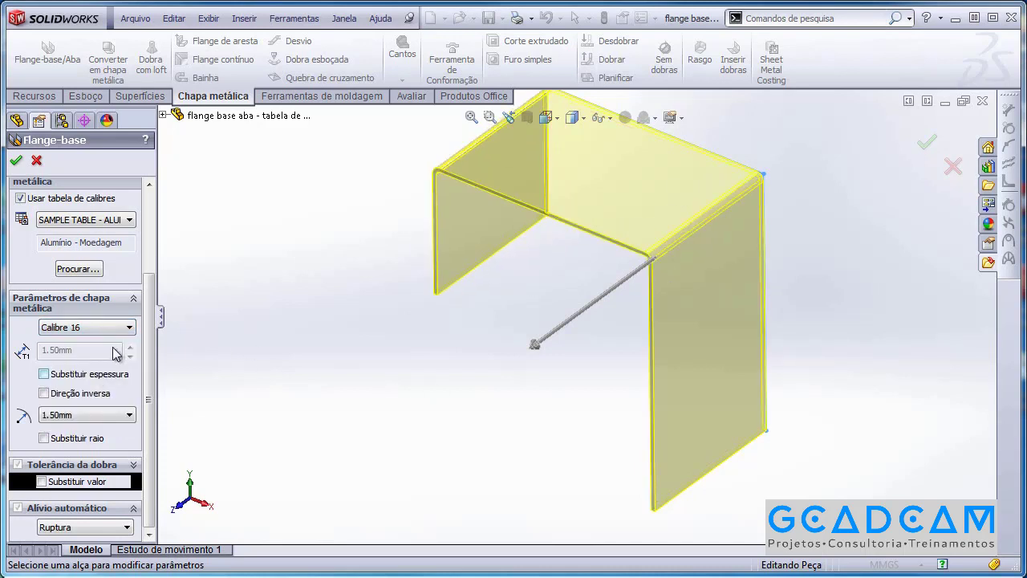
pyautogui.click(113, 332)
pyautogui.click(104, 340)
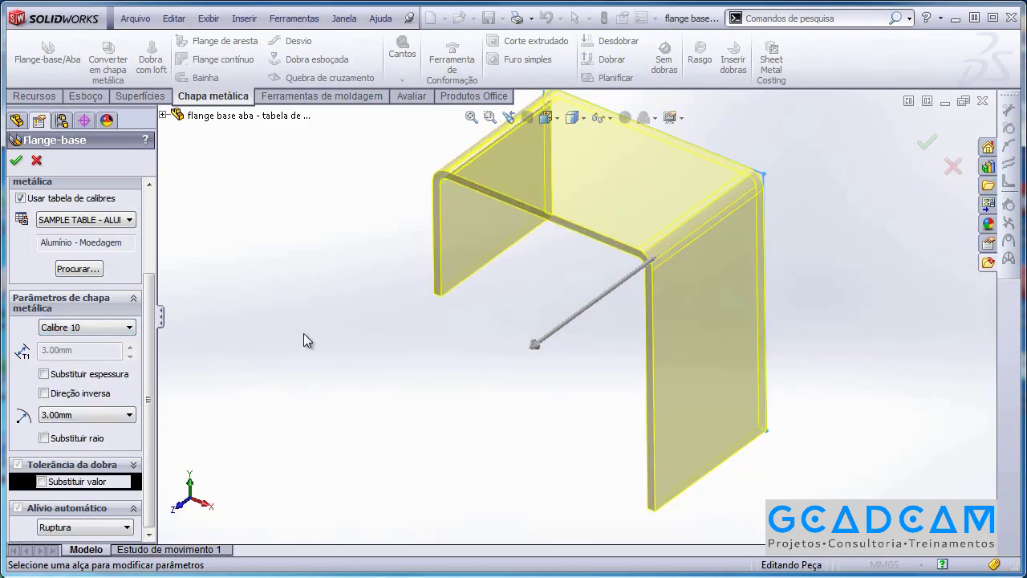
# Step: Try a 10 mm bend radius from the gauge table, change it to 5 mm, and accept the base flange
pyautogui.click(72, 416)
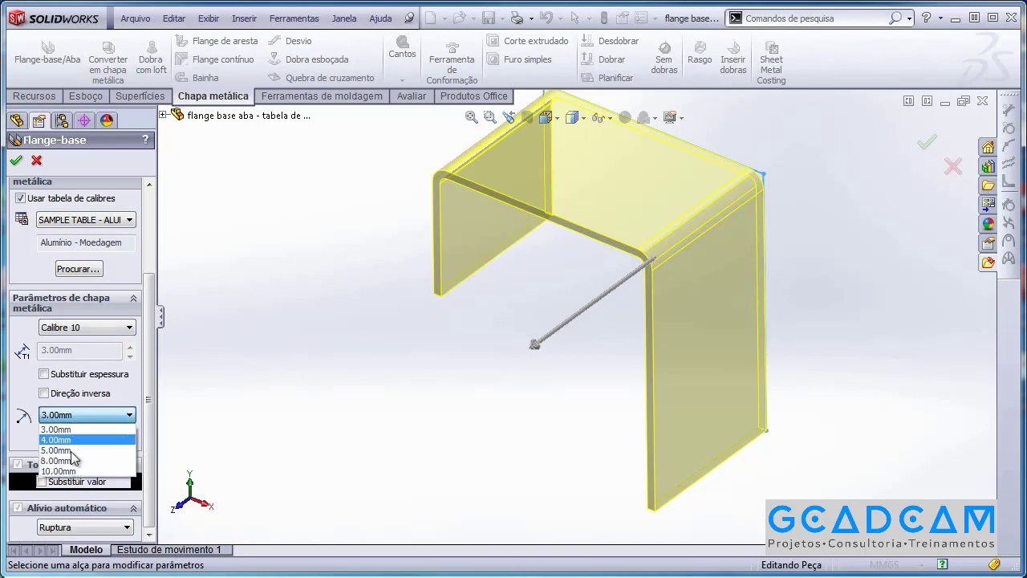
pyautogui.click(77, 471)
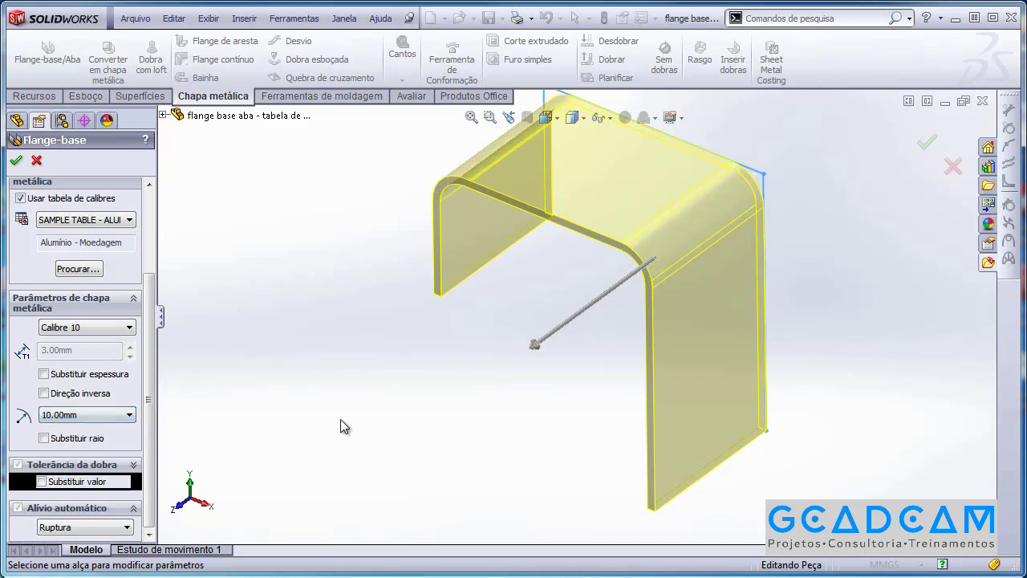
pyautogui.click(63, 420)
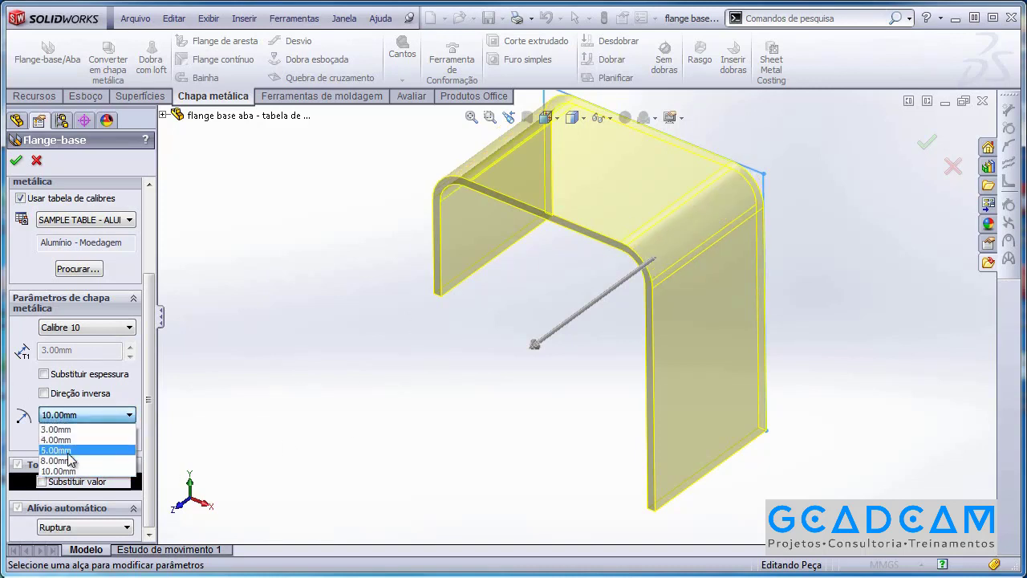
pyautogui.click(68, 450)
pyautogui.keyDown('ctrl'); pyautogui.moveTo(475, 339); pyautogui.dragTo(455, 373, button='middle'); pyautogui.keyUp('ctrl')
pyautogui.keyDown('shift'); pyautogui.moveTo(398, 232); pyautogui.dragTo(380, 287, button='middle'); pyautogui.keyUp('shift')
pyautogui.moveTo(361, 285)
pyautogui.keyDown('ctrl'); pyautogui.mouseDown(button='middle')
pyautogui.moveTo(355, 271)
pyautogui.moveTo(358, 297)
pyautogui.mouseUp(button='middle'); pyautogui.keyUp('ctrl')
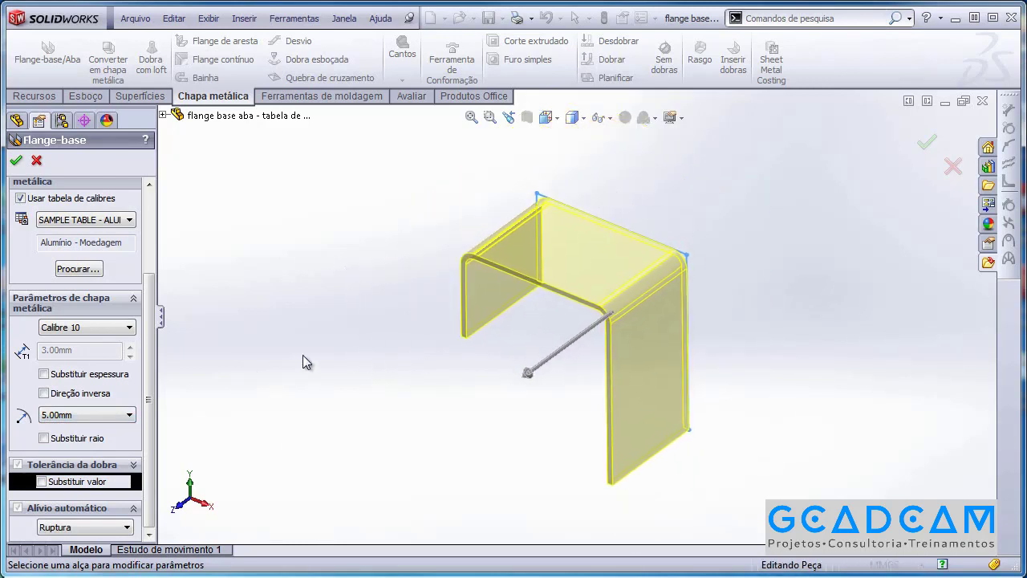
pyautogui.keyDown('shift'); pyautogui.moveTo(255, 280); pyautogui.dragTo(295, 268, button='middle'); pyautogui.keyUp('shift')
pyautogui.click(15, 160)
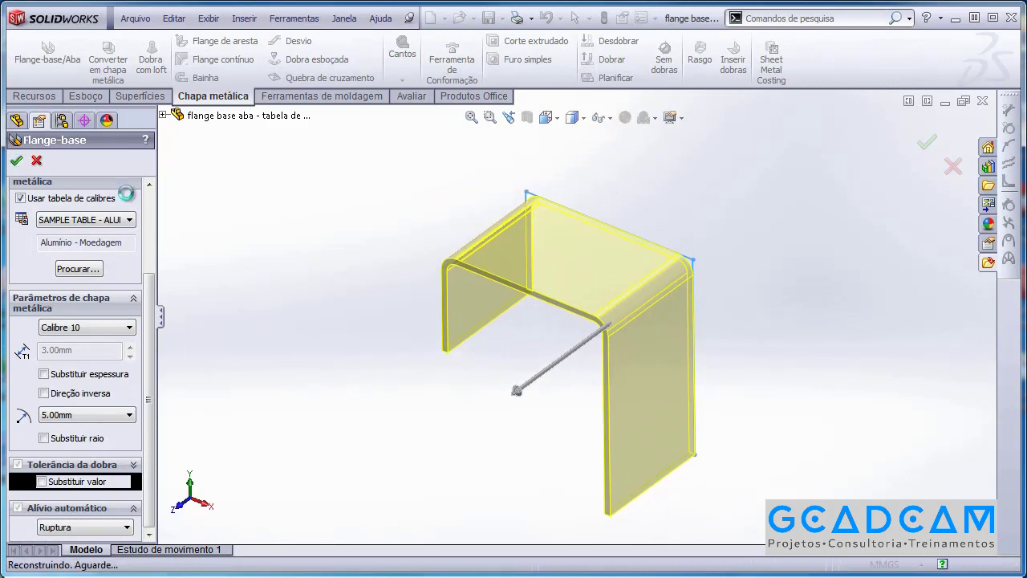
# Step: Undo the base flange, returning to the open three-line sketch
pyautogui.keyDown('ctrl'); pyautogui.moveTo(351, 304); pyautogui.dragTo(346, 274, button='middle'); pyautogui.keyUp('ctrl')
pyautogui.keyDown('shift'); pyautogui.moveTo(347, 260); pyautogui.dragTo(348, 271, button='middle'); pyautogui.keyUp('shift')
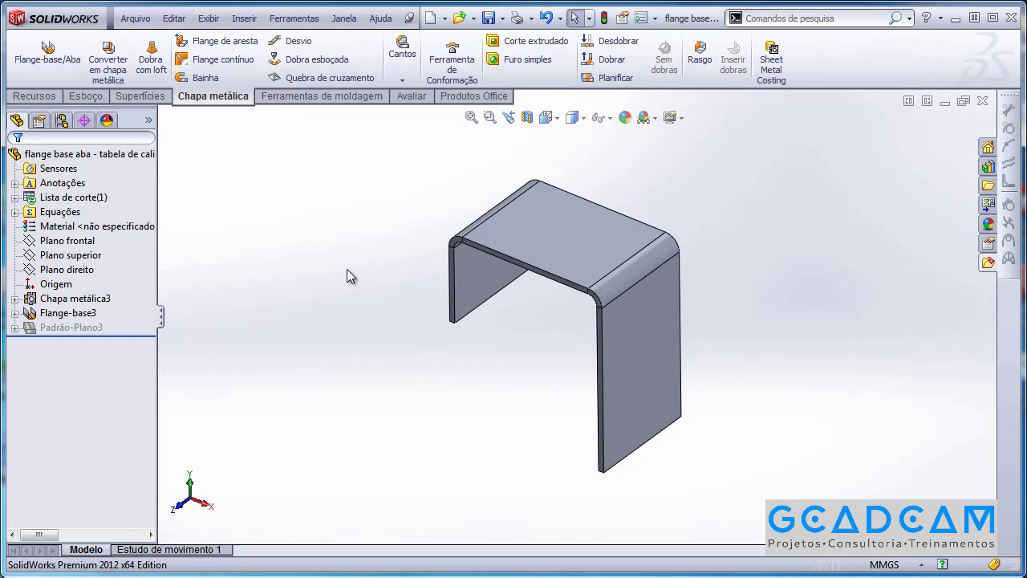
pyautogui.hotkey('ctrl', 'z')
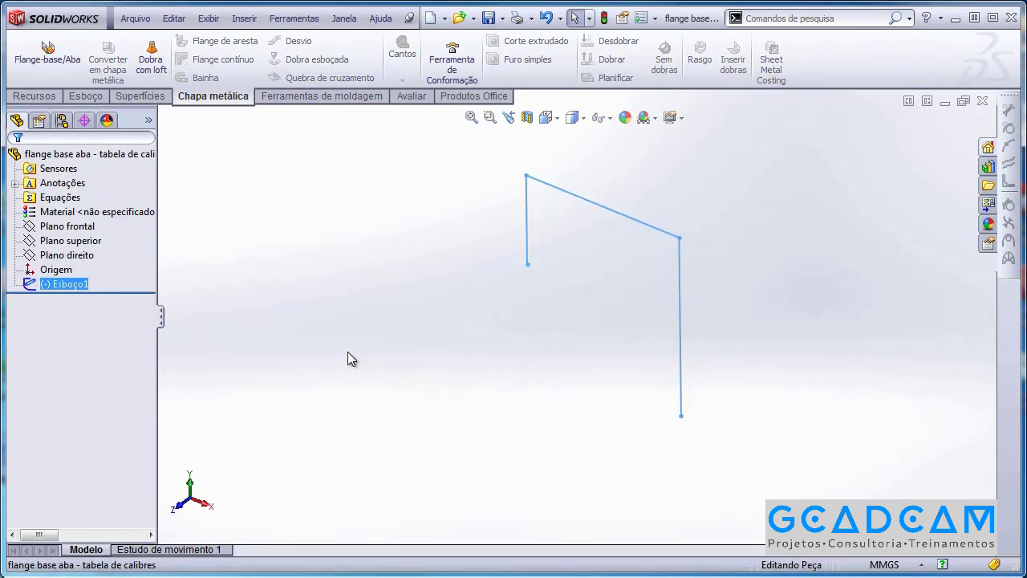
pyautogui.keyDown('shift'); pyautogui.moveTo(578, 371); pyautogui.dragTo(573, 344, button='middle'); pyautogui.keyUp('shift')
pyautogui.keyDown('ctrl'); pyautogui.moveTo(589, 285); pyautogui.dragTo(525, 316, button='middle'); pyautogui.keyUp('ctrl')
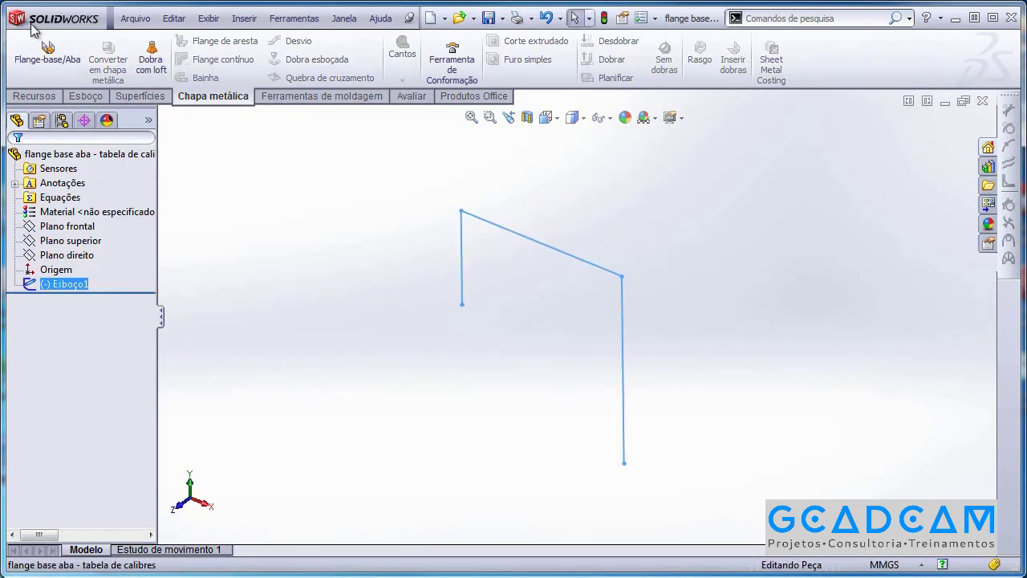
pyautogui.moveTo(359, 282)
pyautogui.keyDown('shift'); pyautogui.mouseDown(button='middle')
pyautogui.moveTo(362, 270)
pyautogui.moveTo(341, 254)
pyautogui.mouseUp(button='middle'); pyautogui.keyUp('shift')
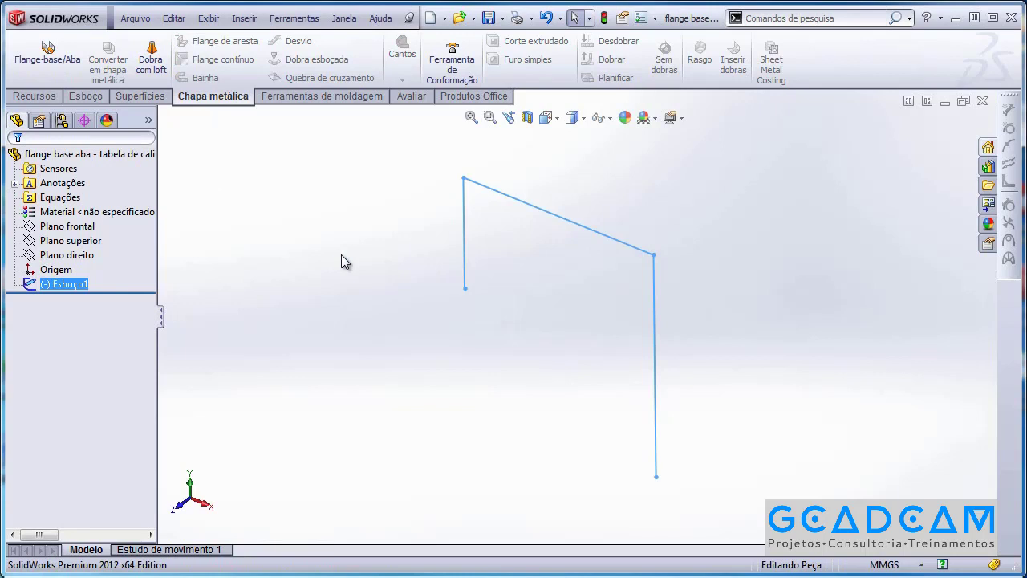
# Step: Start a new base flange from the open sketch with a blind depth of 60 mm
pyautogui.click(60, 62)
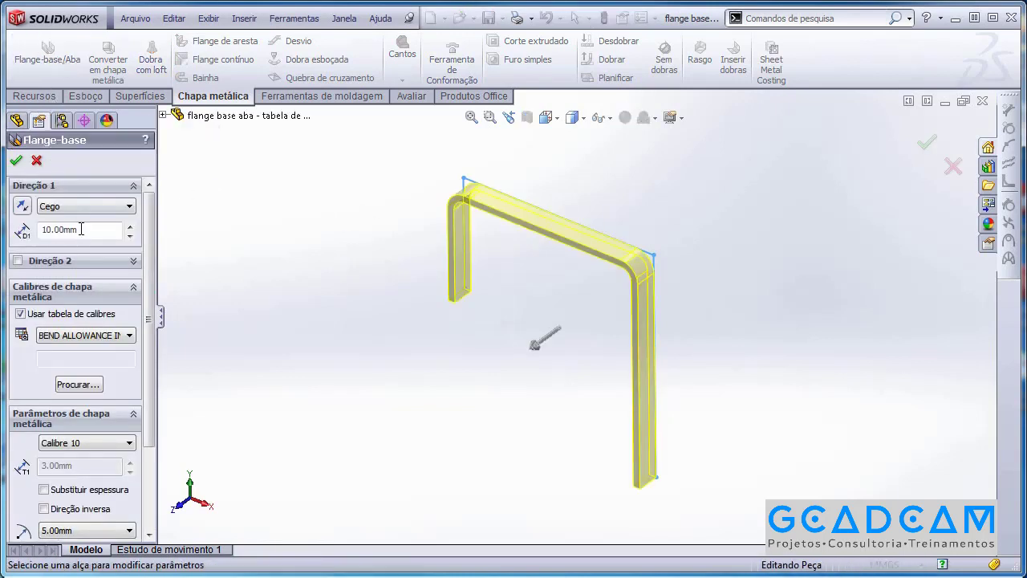
pyautogui.moveTo(102, 231); pyautogui.dragTo(54, 234)
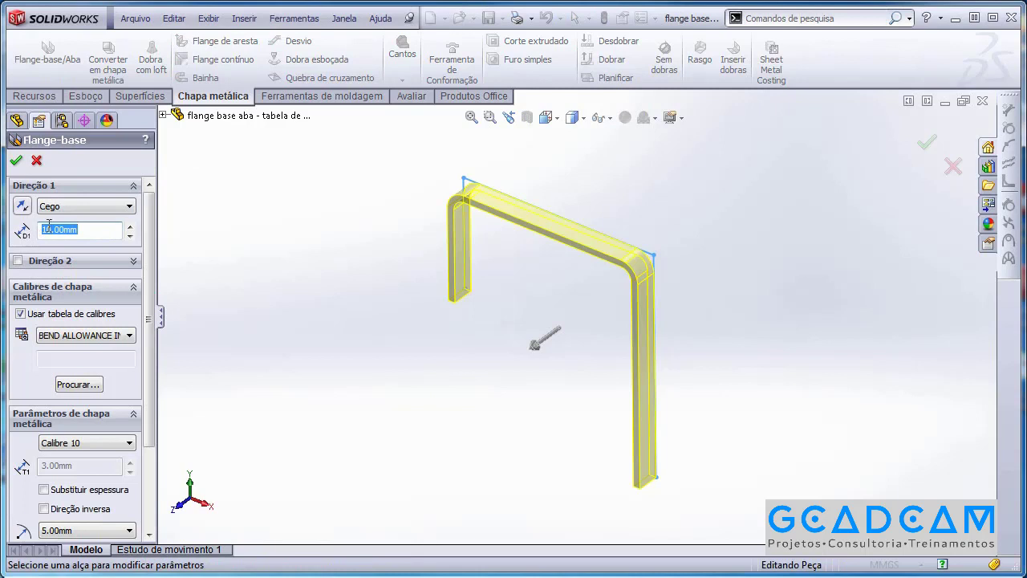
pyautogui.write('6')
pyautogui.press('Return')
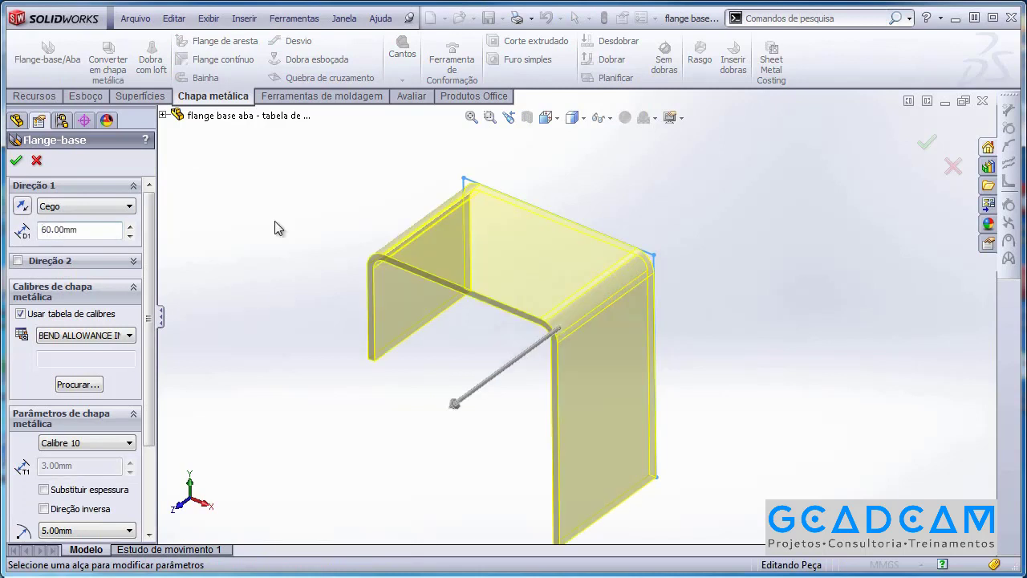
pyautogui.scroll(3, 293, 243)
pyautogui.keyDown('ctrl'); pyautogui.moveTo(295, 321); pyautogui.dragTo(291, 277, button='middle'); pyautogui.keyUp('ctrl')
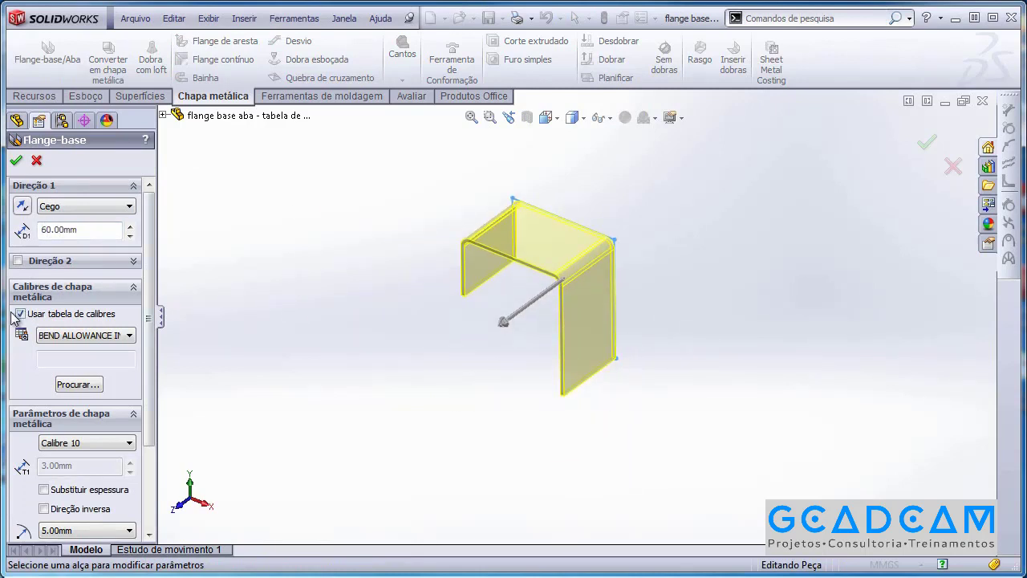
# Step: Choose the aluminum sample table as the new base flange's gauge table
pyautogui.click(57, 331)
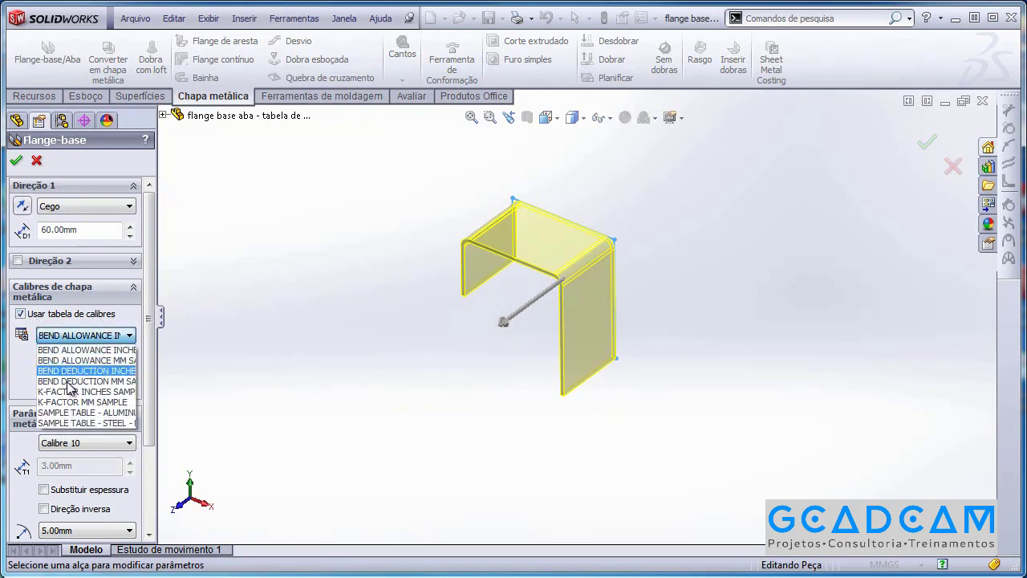
pyautogui.click(113, 414)
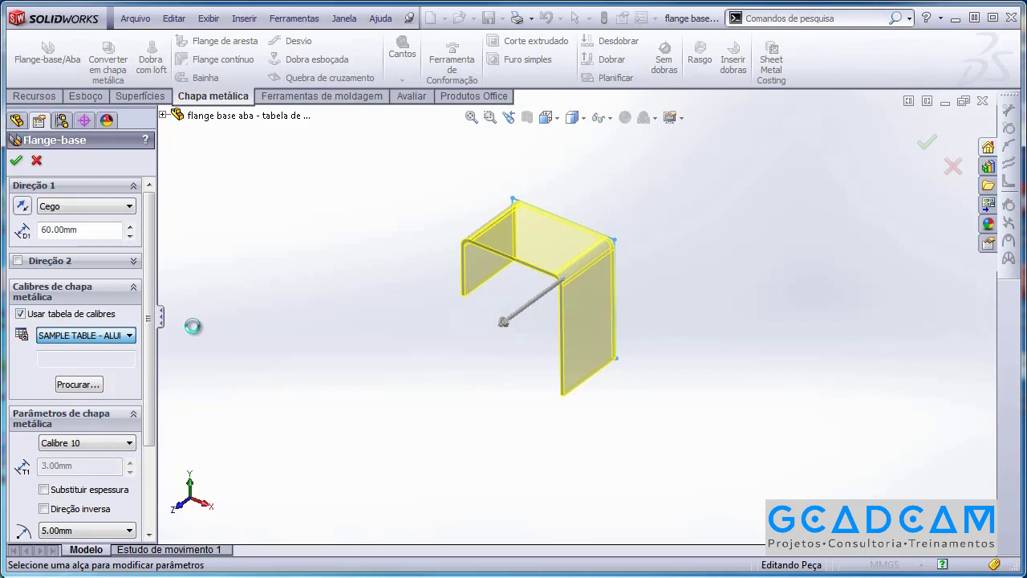
pyautogui.scroll(-5, 474, 281)
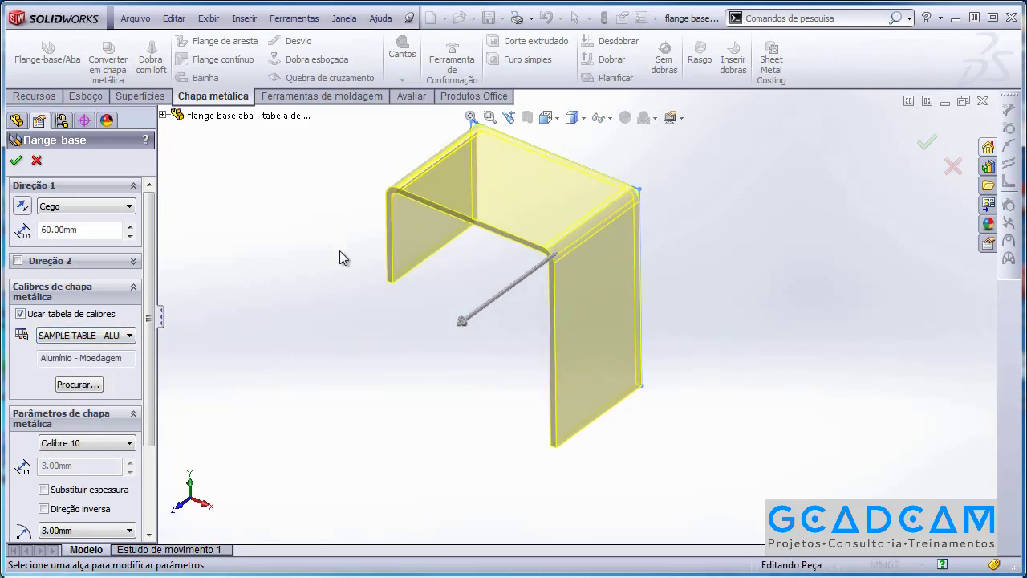
pyautogui.keyDown('ctrl'); pyautogui.moveTo(406, 338); pyautogui.dragTo(410, 314, button='middle'); pyautogui.keyUp('ctrl')
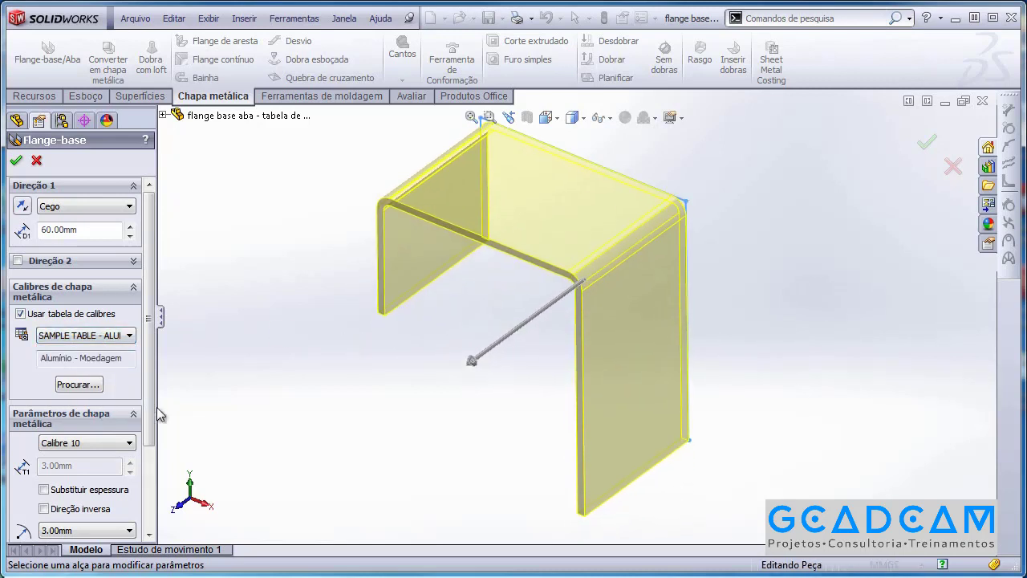
# Step: Override the gauge table thickness of the base flange with 6 mm
pyautogui.scroll(-1, 152, 415)
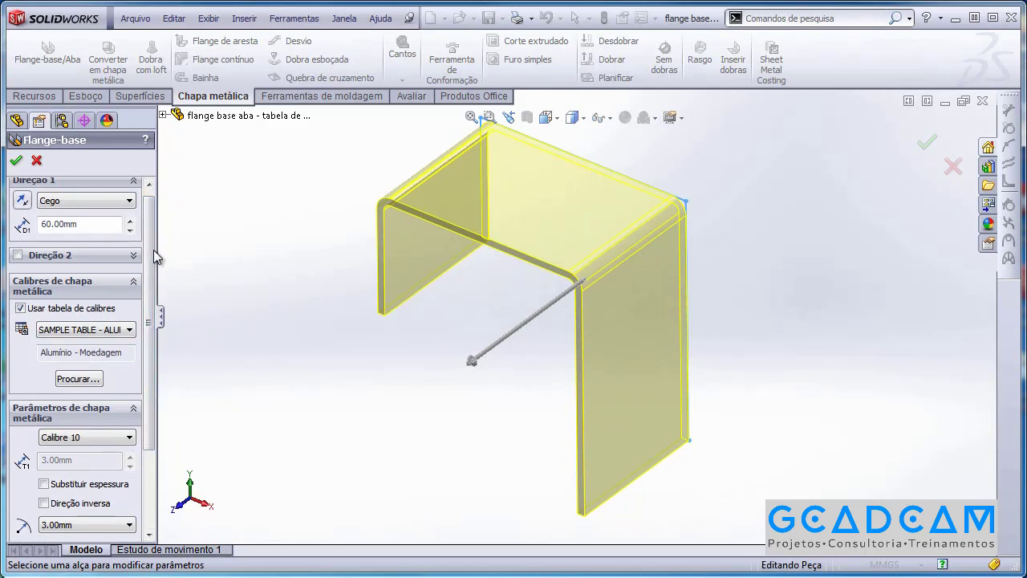
pyautogui.scroll(-3, 157, 290)
pyautogui.scroll(-3, 157, 291)
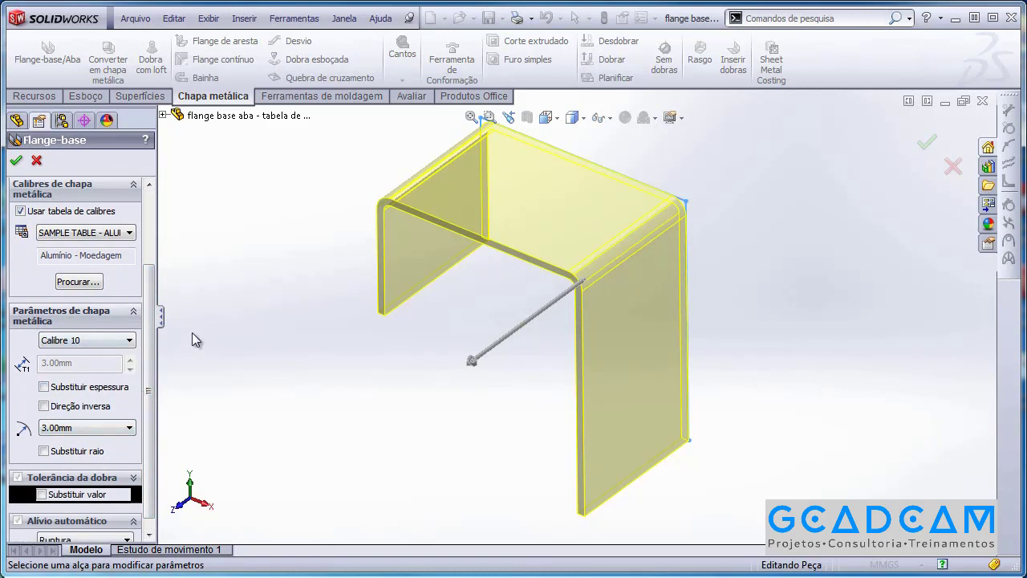
pyautogui.scroll(-1, 152, 362)
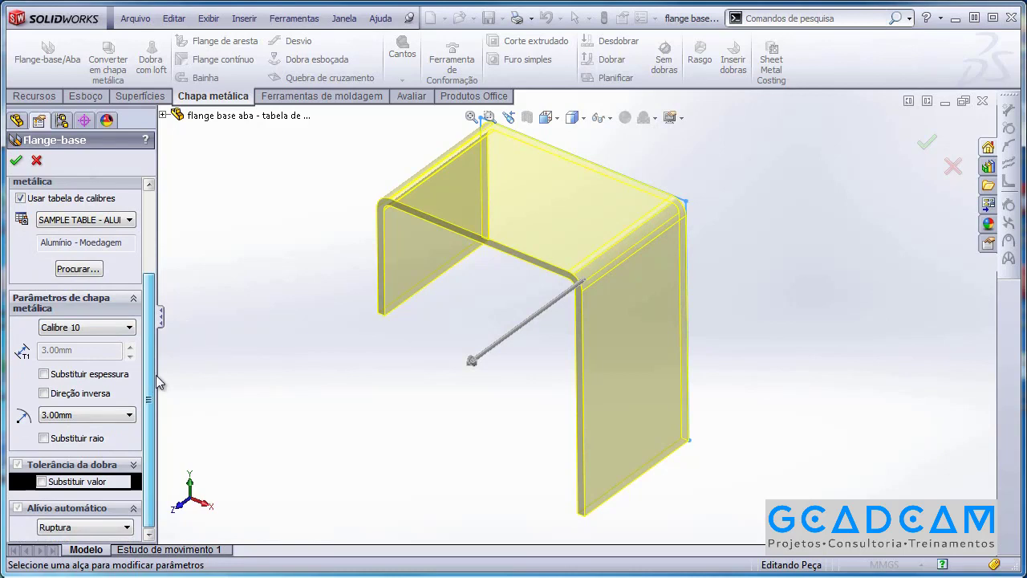
pyautogui.click(66, 379)
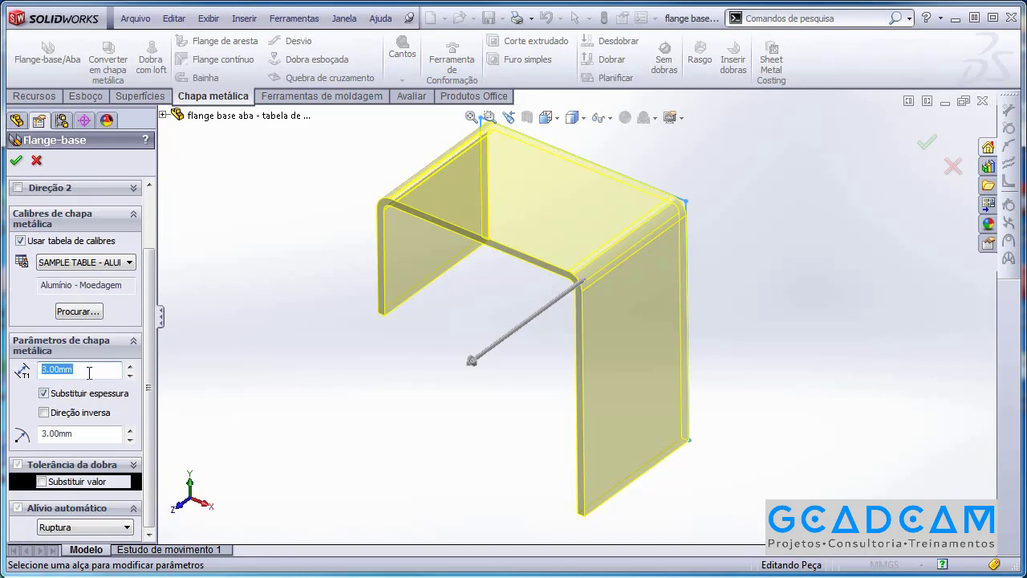
pyautogui.write('5')
pyautogui.press('Return')
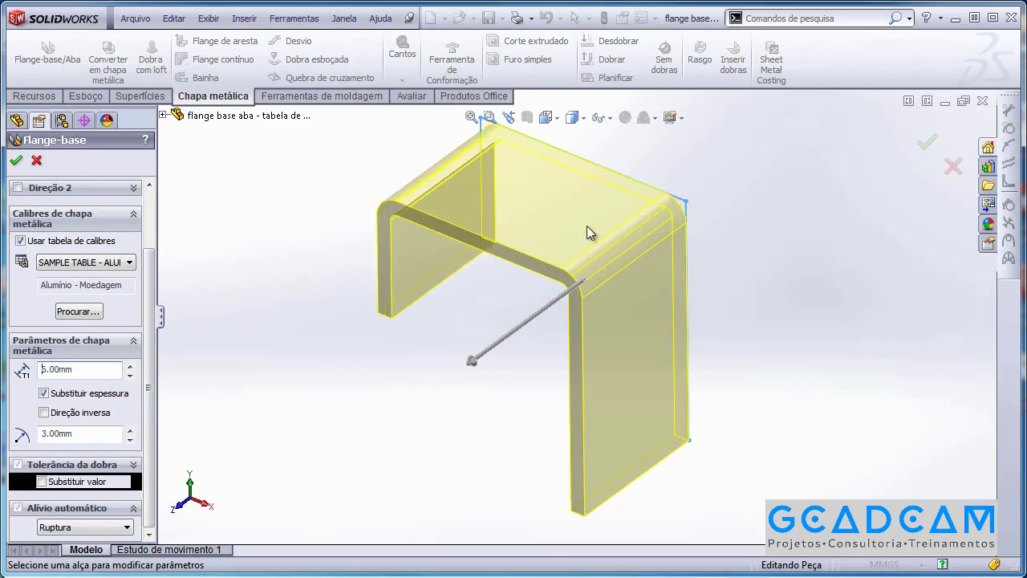
pyautogui.scroll(-2, 571, 242)
pyautogui.scroll(3, 546, 273)
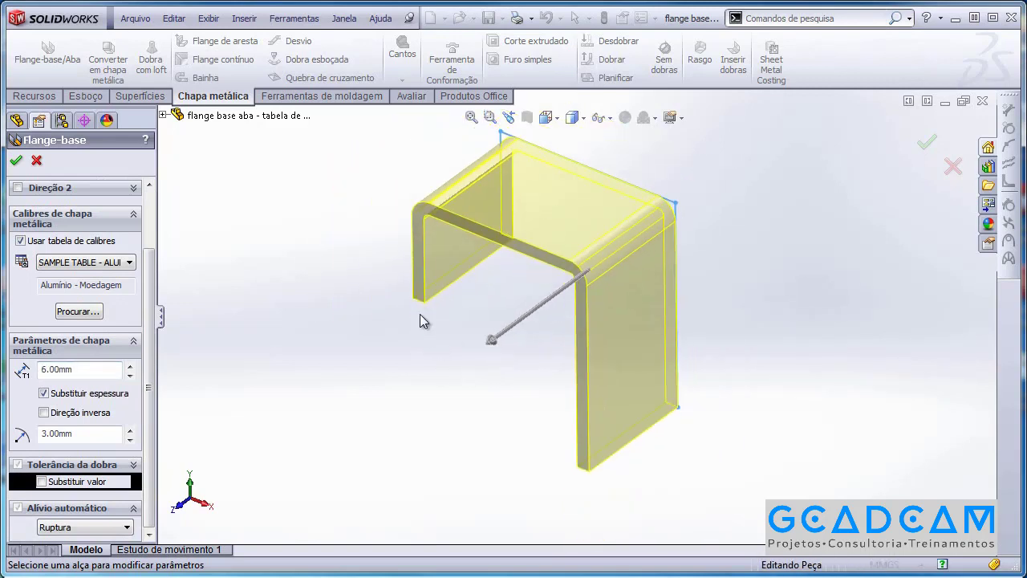
# Step: Toggle the thickness direction to compare both sides of the sketch, leaving it reversed
pyautogui.click(44, 413)
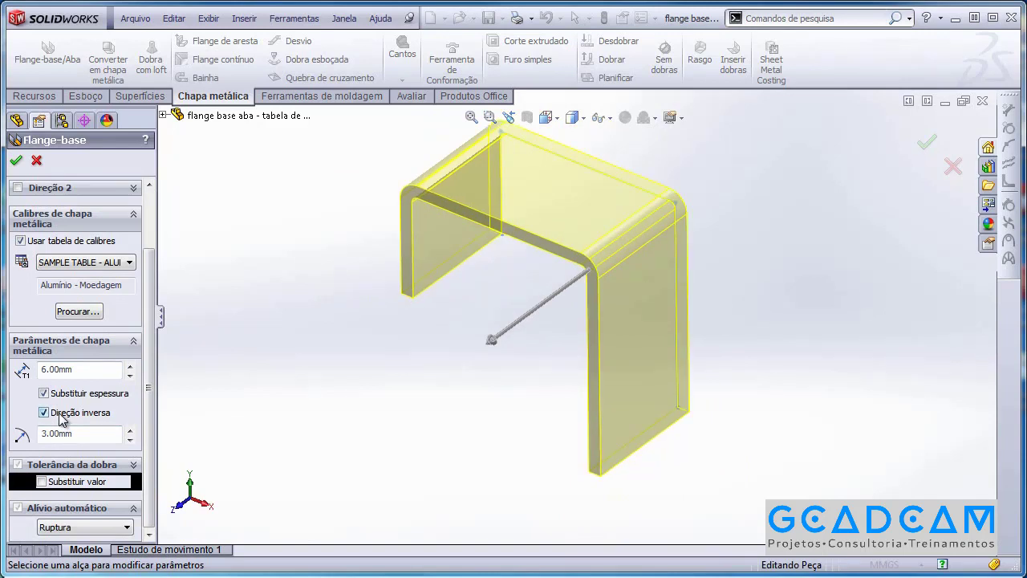
pyautogui.click(45, 412)
pyautogui.click(44, 412)
pyautogui.click(44, 412)
pyautogui.click(61, 415)
# Step: Set the base flange's bend radius to 10 mm and create the flange
pyautogui.moveTo(92, 435); pyautogui.dragTo(32, 432)
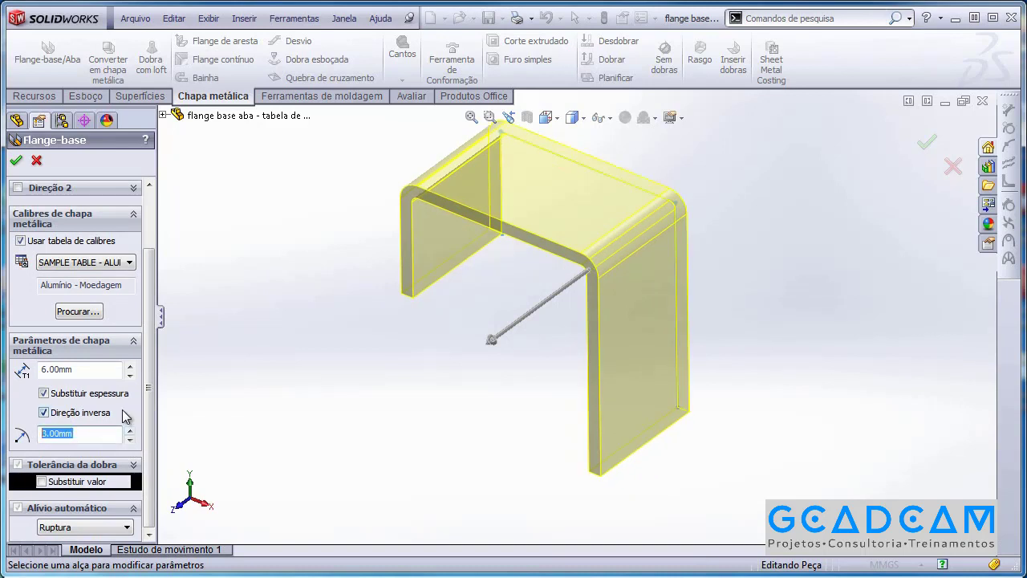
pyautogui.write('1')
pyautogui.press('Return')
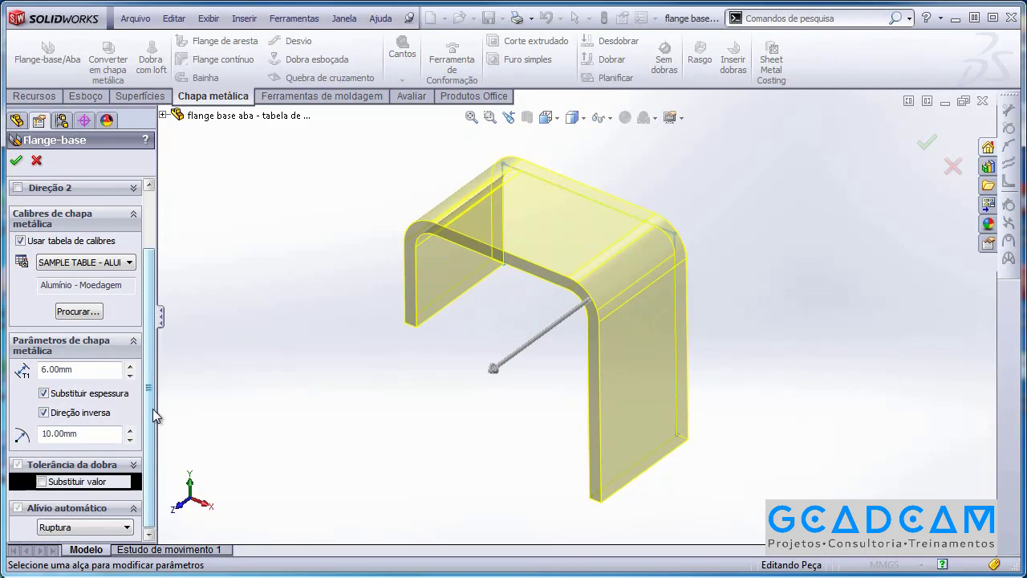
pyautogui.moveTo(153, 425); pyautogui.dragTo(158, 368)
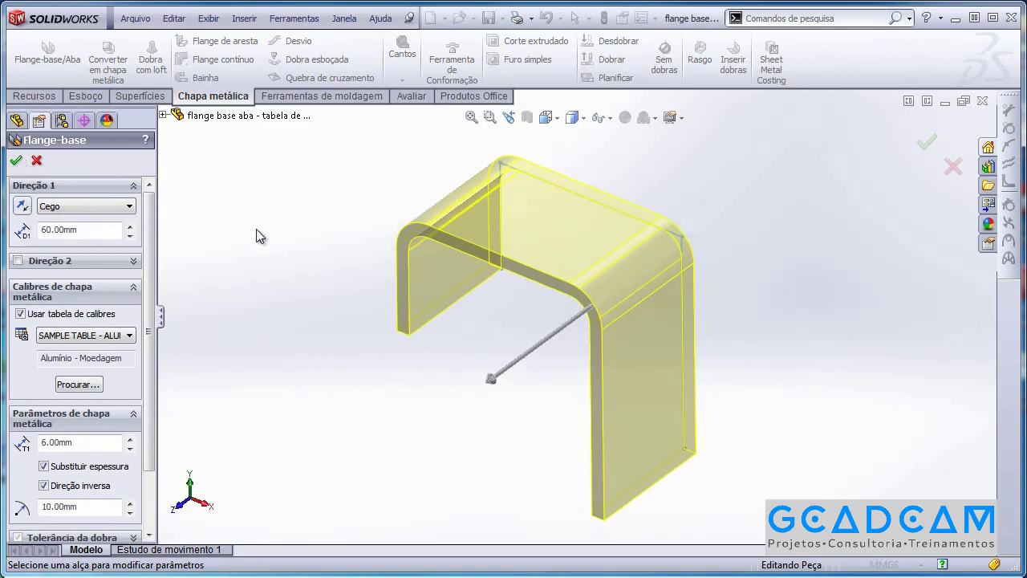
pyautogui.click(16, 159)
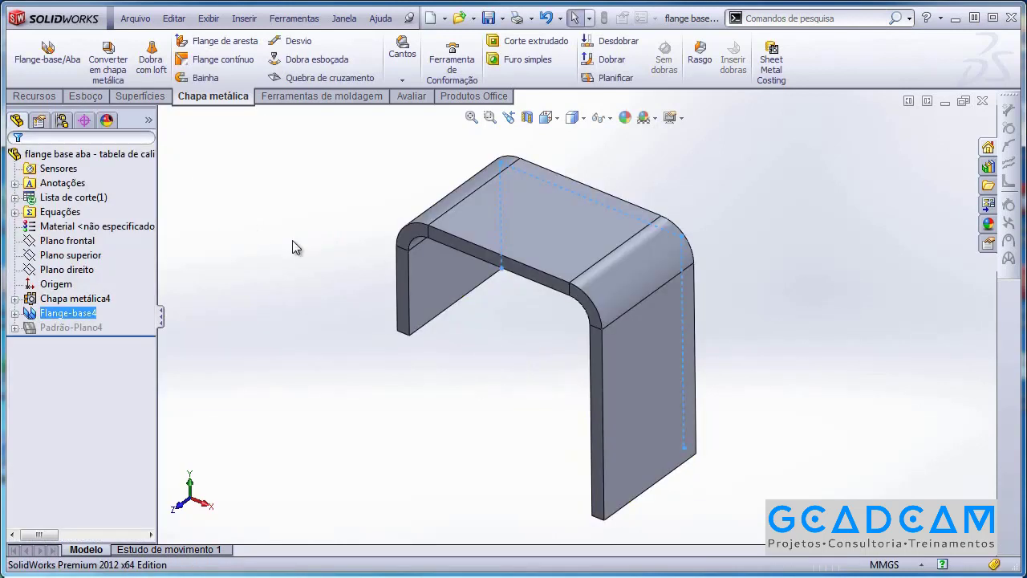
# Step: Open the sheet metal feature of the finished base flange for editing
pyautogui.moveTo(386, 270); pyautogui.dragTo(465, 262, button='middle')
pyautogui.scroll(3, 415, 259)
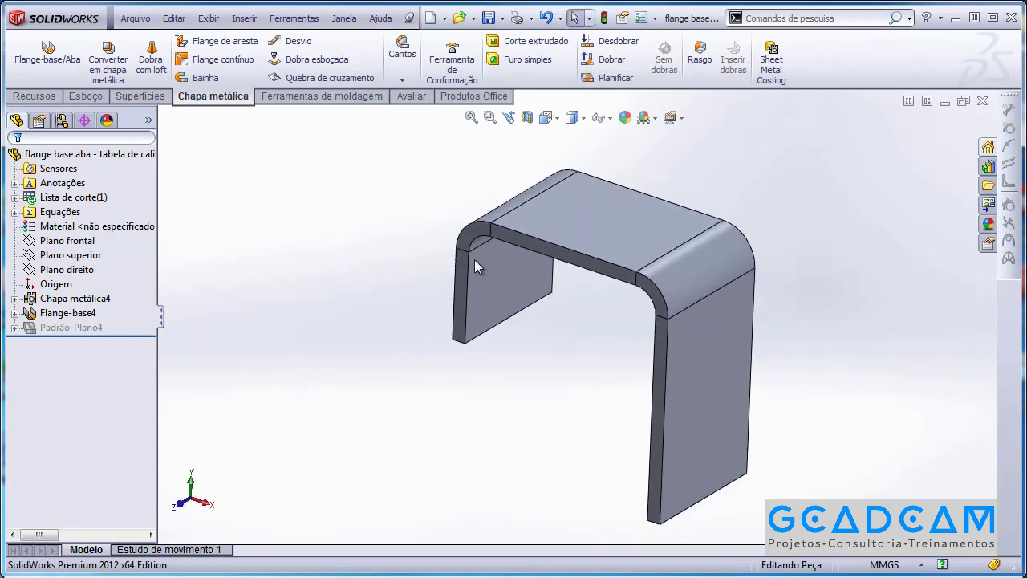
pyautogui.moveTo(359, 269); pyautogui.dragTo(304, 286, button='middle')
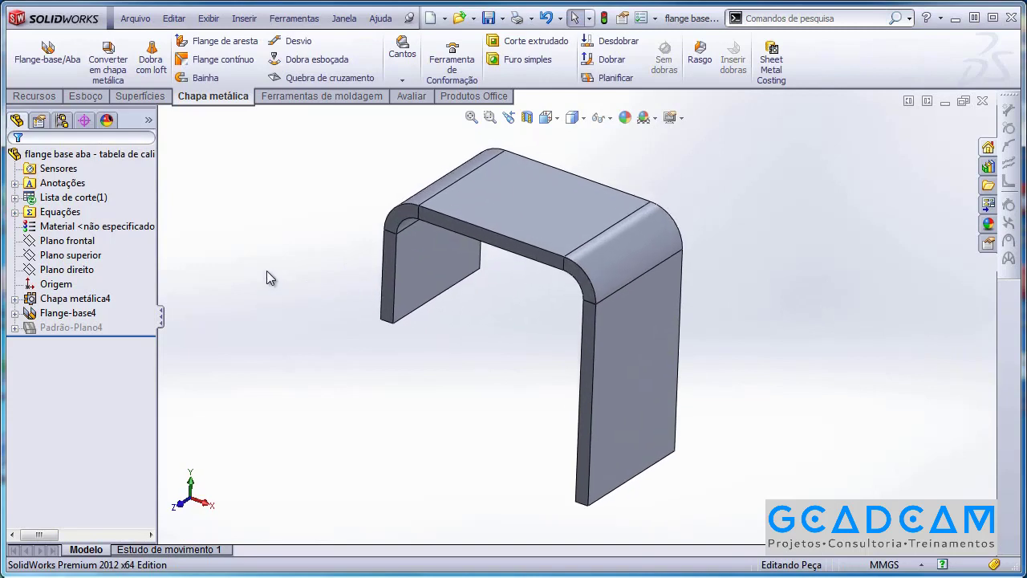
pyautogui.click(84, 299)
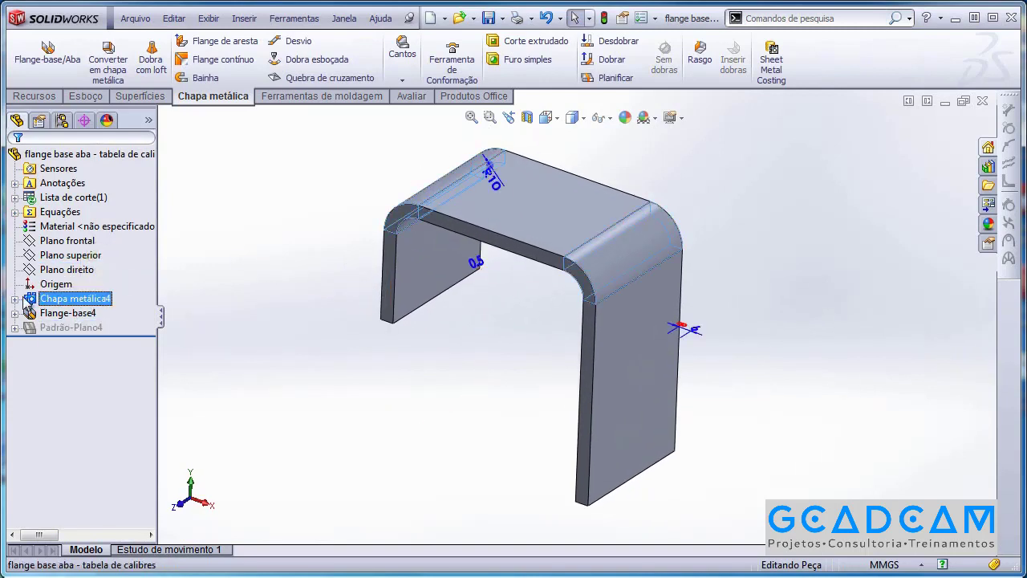
pyautogui.rightClick(89, 304)
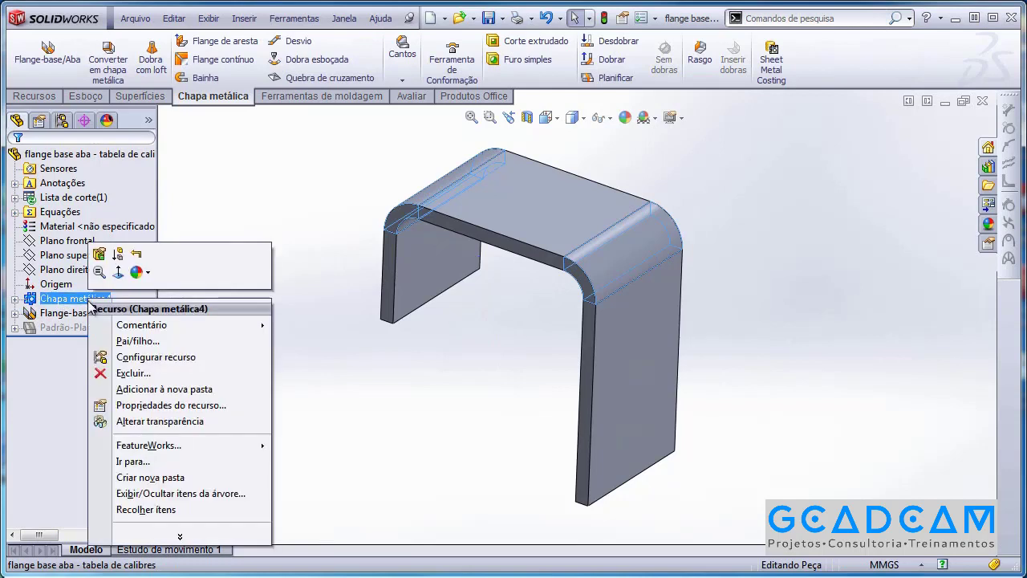
pyautogui.click(99, 254)
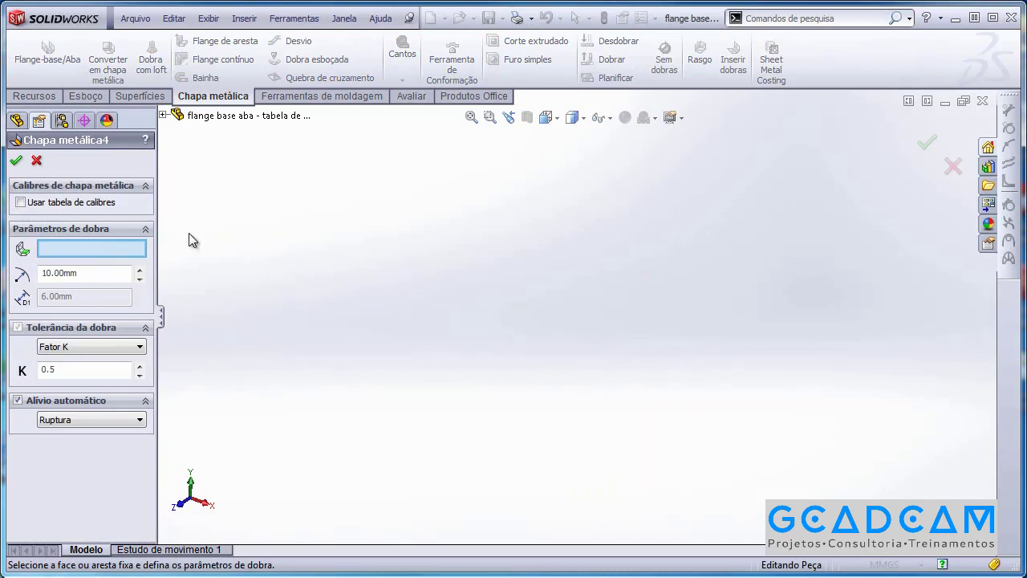
# Step: Make the sheet metal feature use a gauge table and assign the SAMPLE TABLE - ALUMINUM table, accepting the change of the part's default table
pyautogui.click(51, 202)
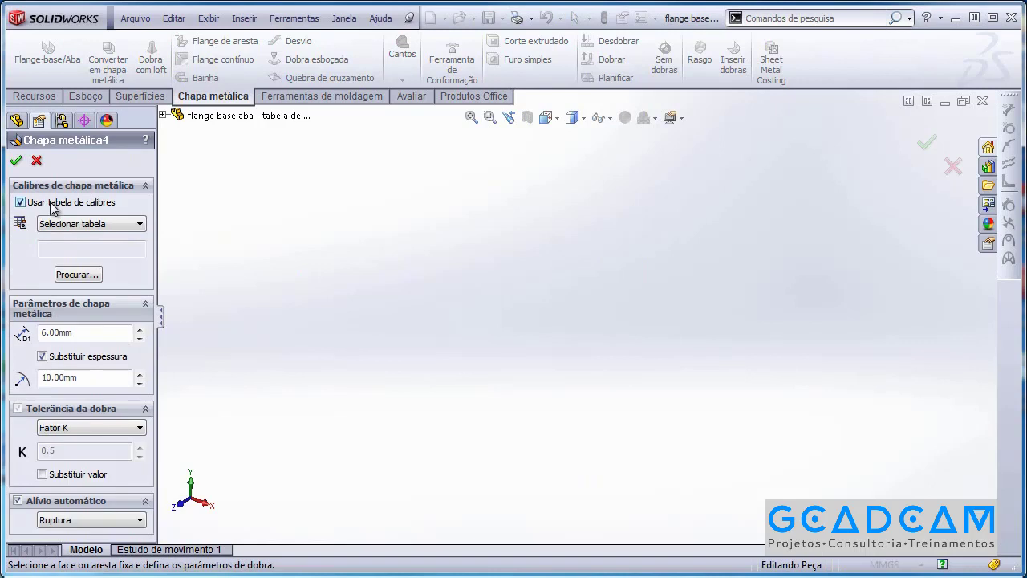
pyautogui.click(73, 222)
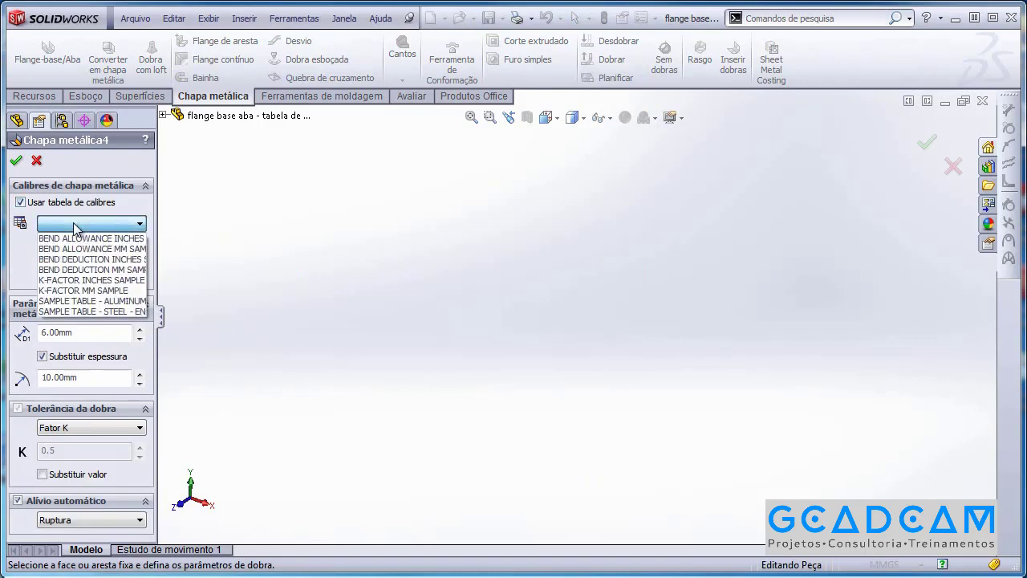
pyautogui.click(100, 300)
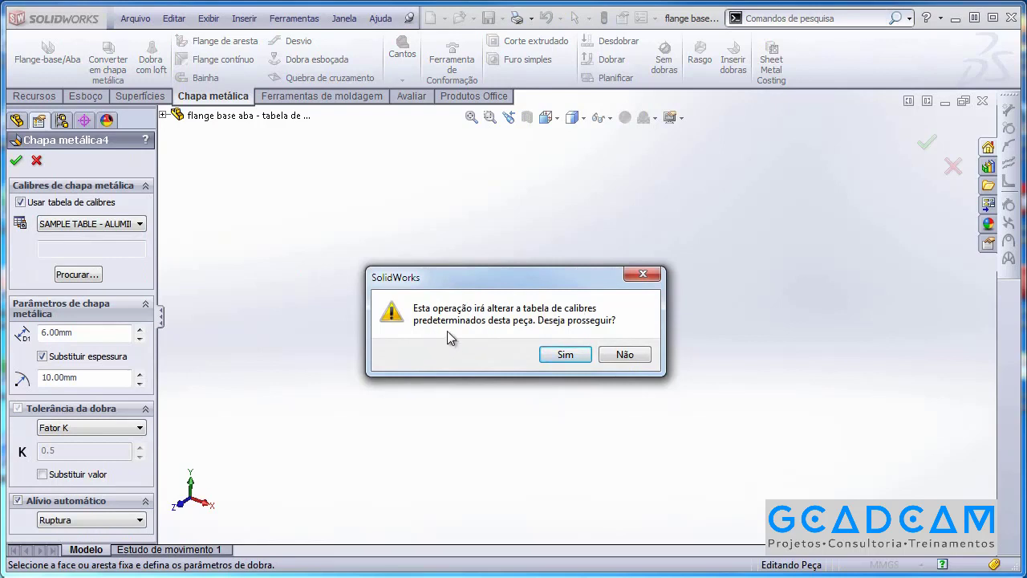
pyautogui.click(565, 355)
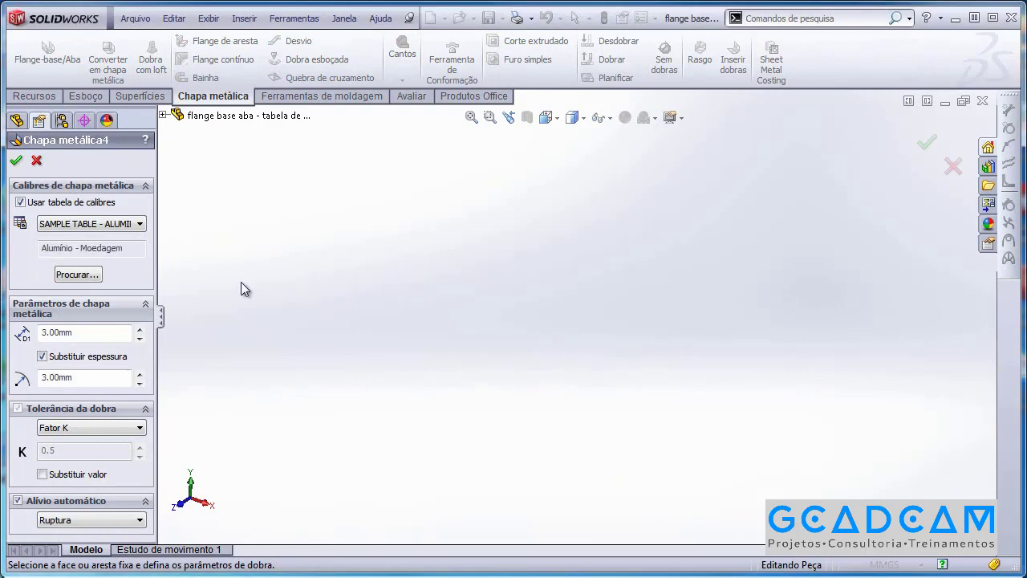
# Step: Turn off the thickness override so the sheet metal feature takes its thickness from the gauge table, and apply the edit
pyautogui.click(58, 358)
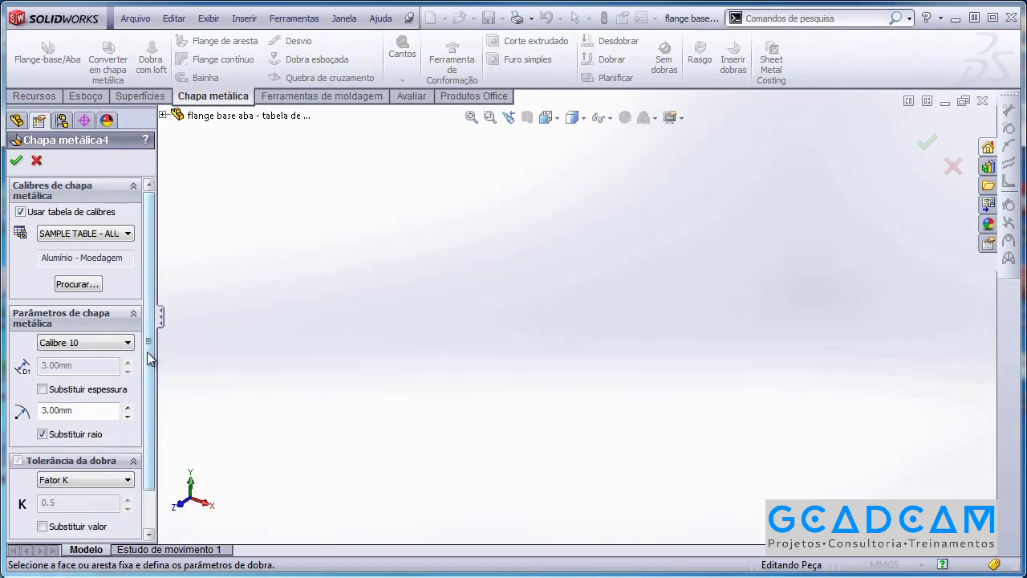
pyautogui.scroll(-2, 151, 369)
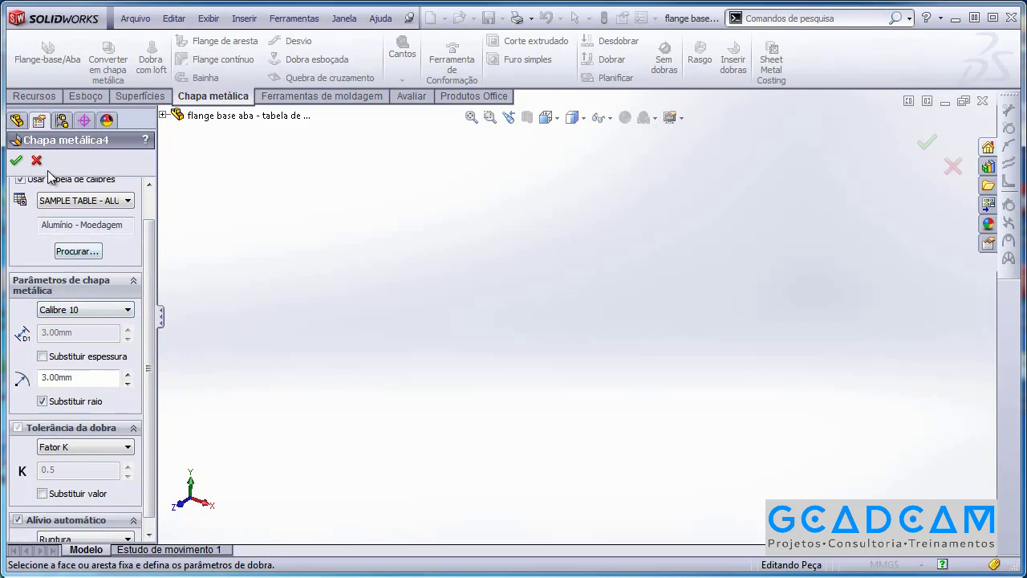
pyautogui.click(16, 161)
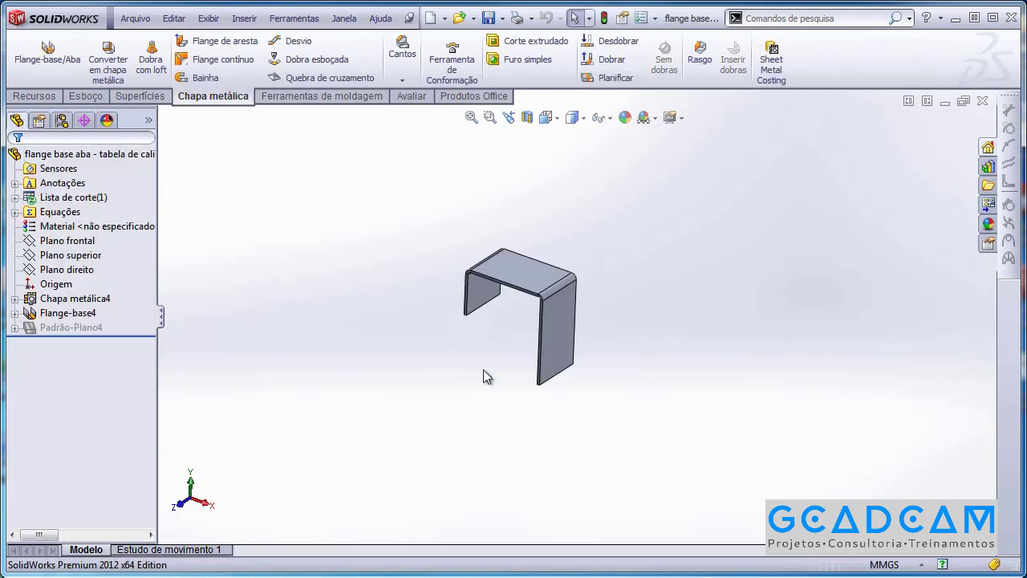
# Step: Examine the rebuilt base flange from several angles, with the bend and thickness dimensions of its sheet metal feature
pyautogui.scroll(-5, 452, 339)
pyautogui.moveTo(481, 309); pyautogui.dragTo(537, 346, button='middle')
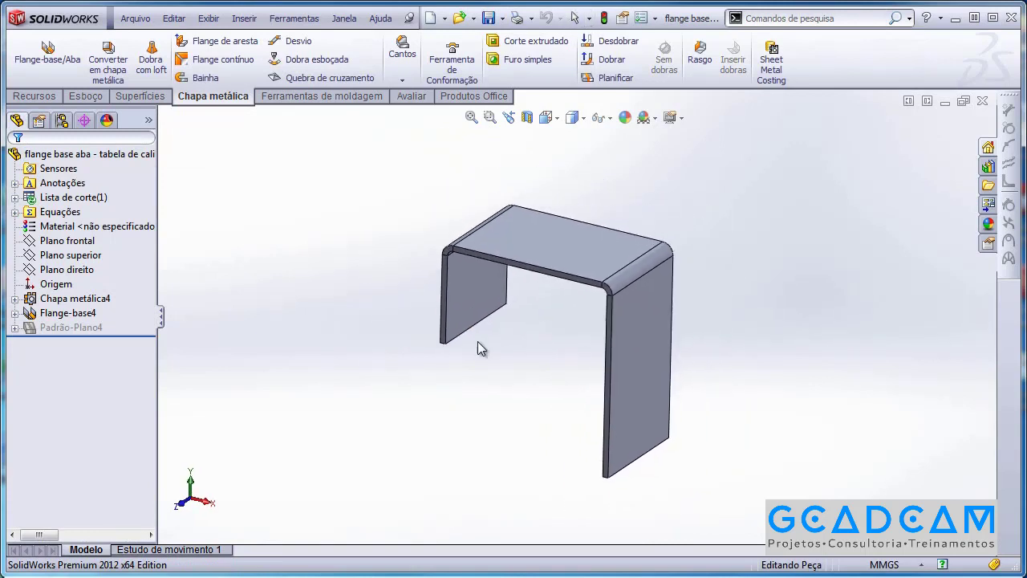
pyautogui.click(94, 298)
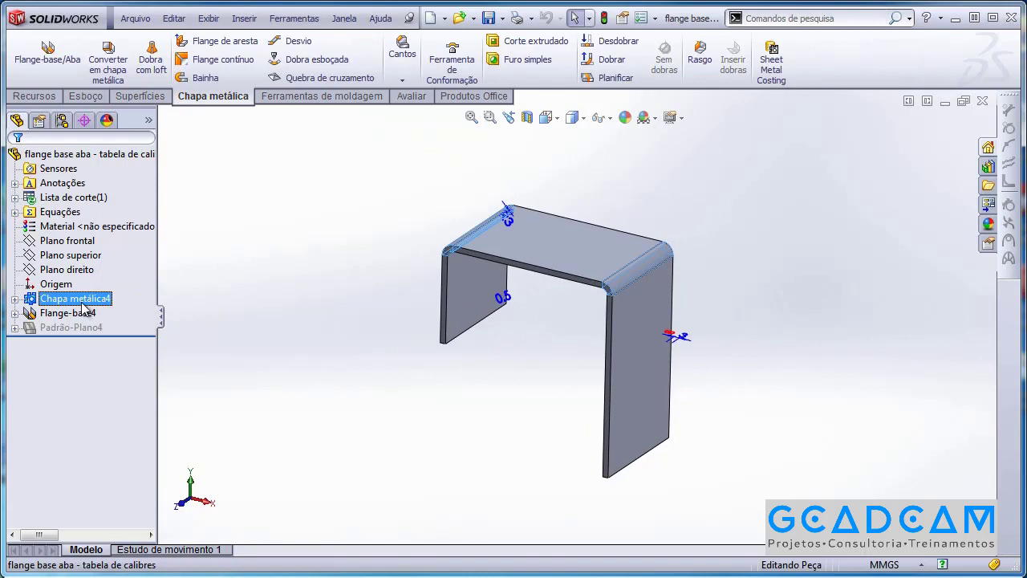
pyautogui.click(310, 317)
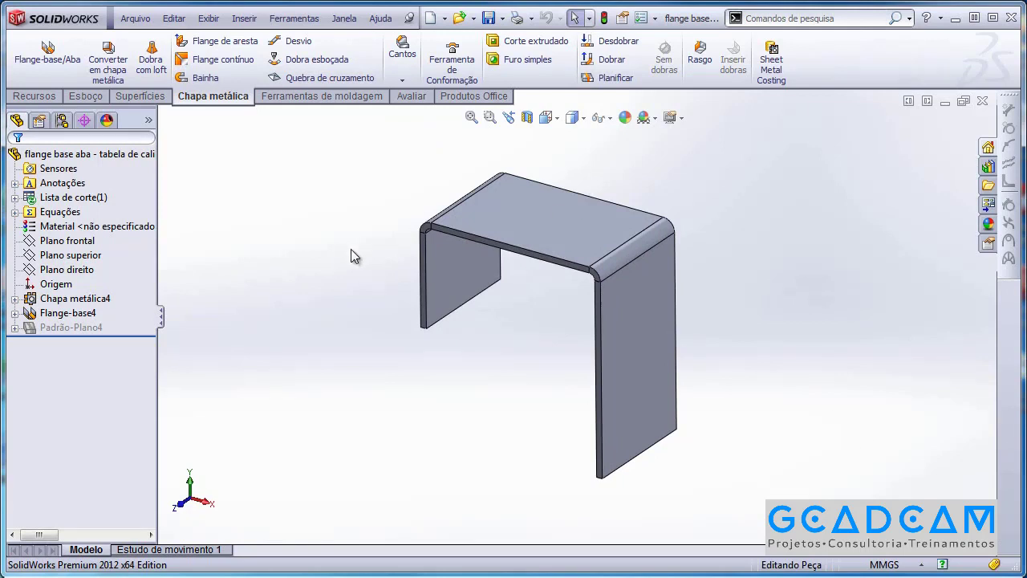
pyautogui.moveTo(342, 239); pyautogui.dragTo(329, 301, button='middle')
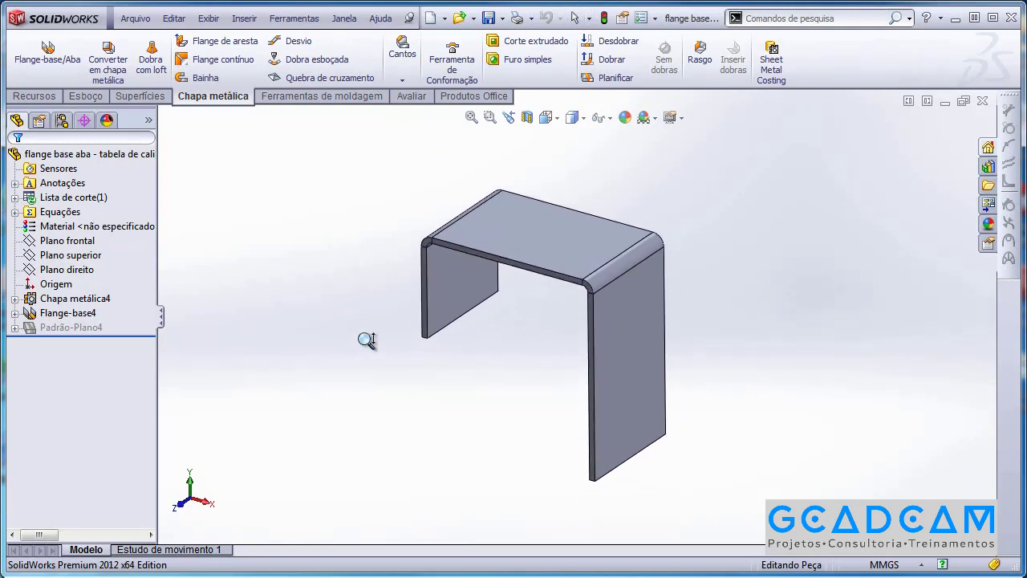
pyautogui.moveTo(364, 344); pyautogui.dragTo(281, 324, button='middle')
pyautogui.moveTo(281, 324); pyautogui.dragTo(277, 325)
pyautogui.press('Escape')
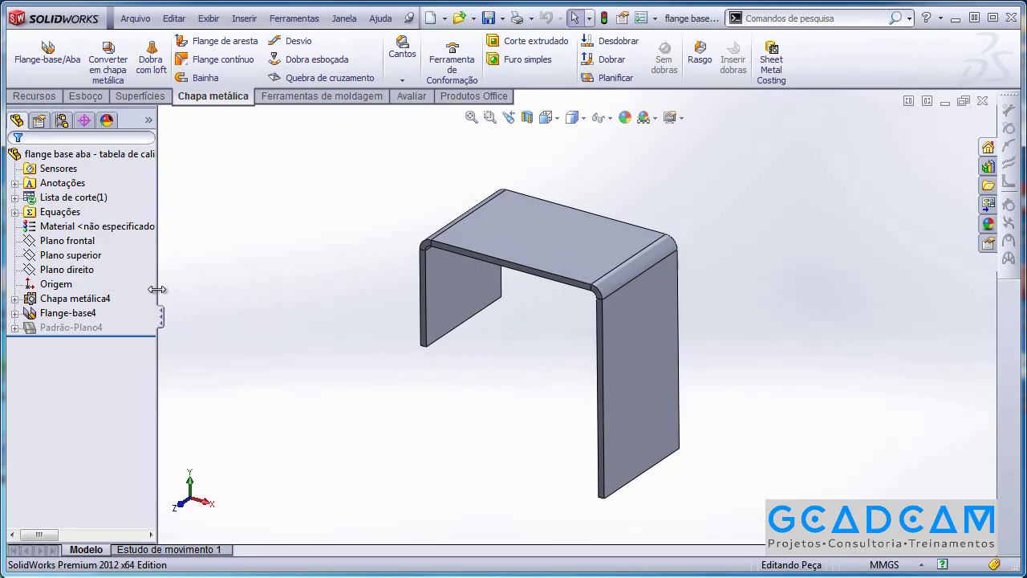
pyautogui.click(81, 298)
pyautogui.moveTo(246, 303); pyautogui.dragTo(280, 273, button='middle')
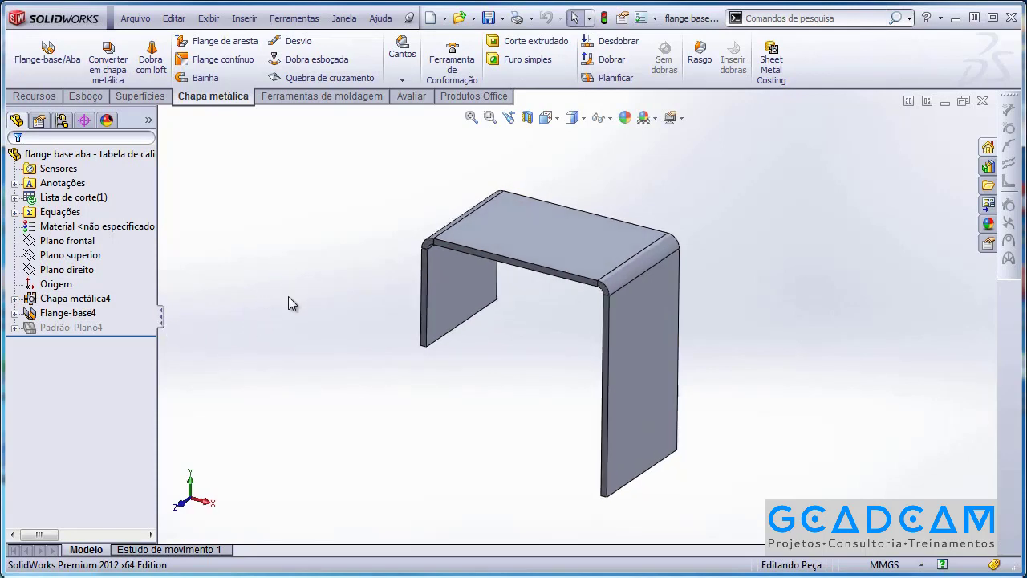
# Step: Reopen the sheet metal feature for editing, look up the Sheet Metal Gauge Tables folder, and leave the feature without applying changes
pyautogui.click(100, 297)
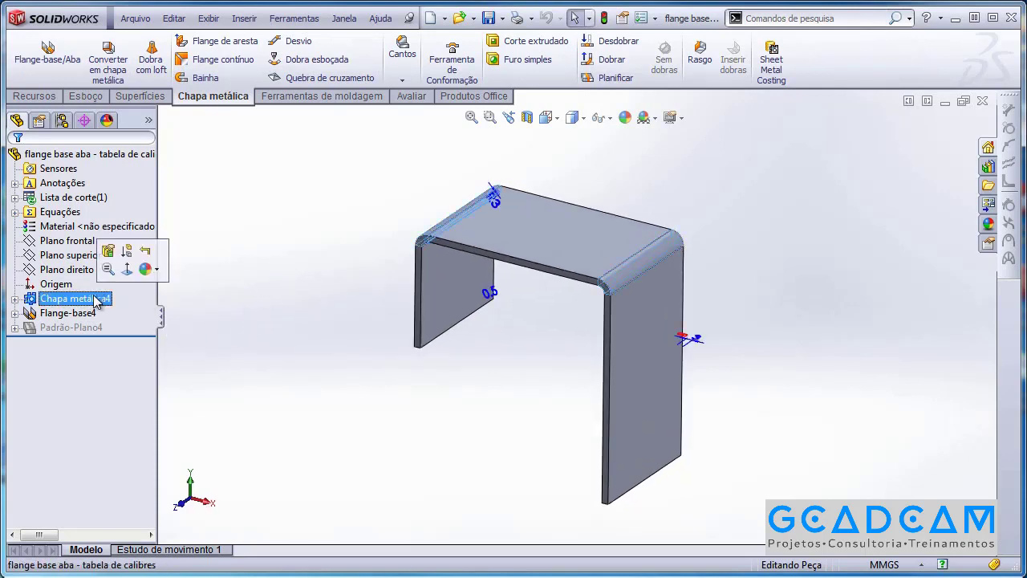
pyautogui.click(113, 255)
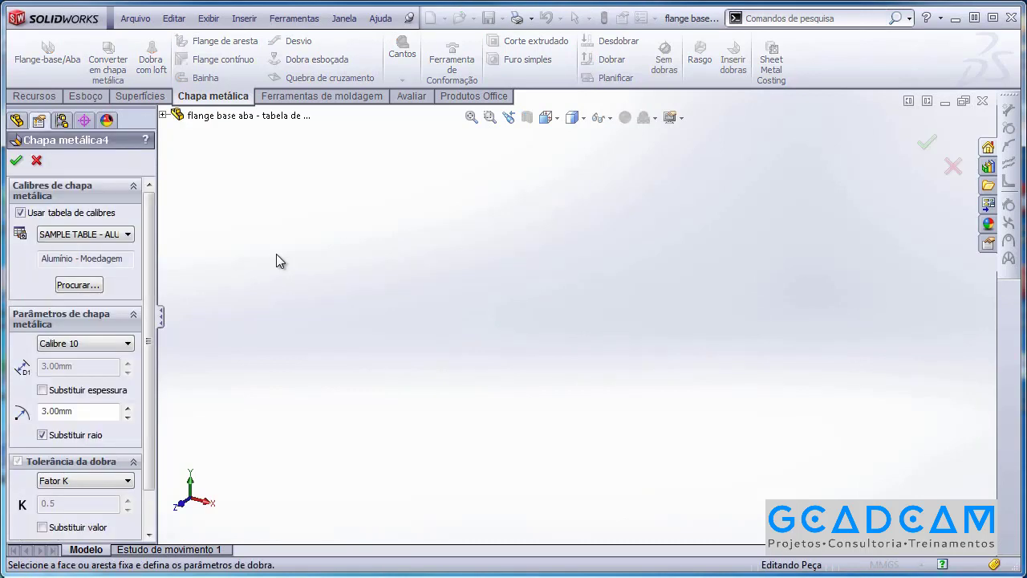
pyautogui.click(80, 286)
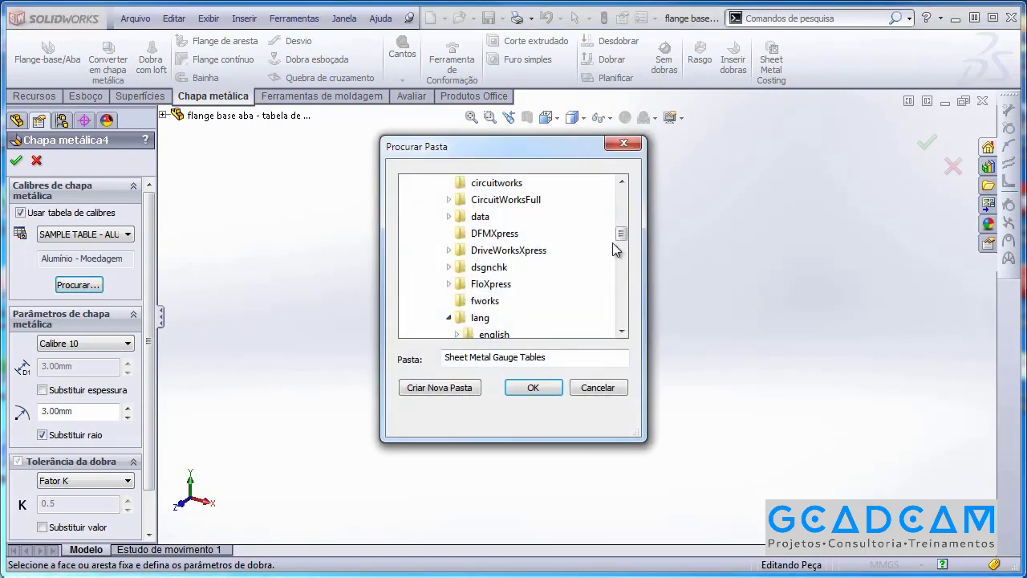
pyautogui.moveTo(622, 235); pyautogui.dragTo(625, 253)
pyautogui.moveTo(623, 253); pyautogui.dragTo(627, 261)
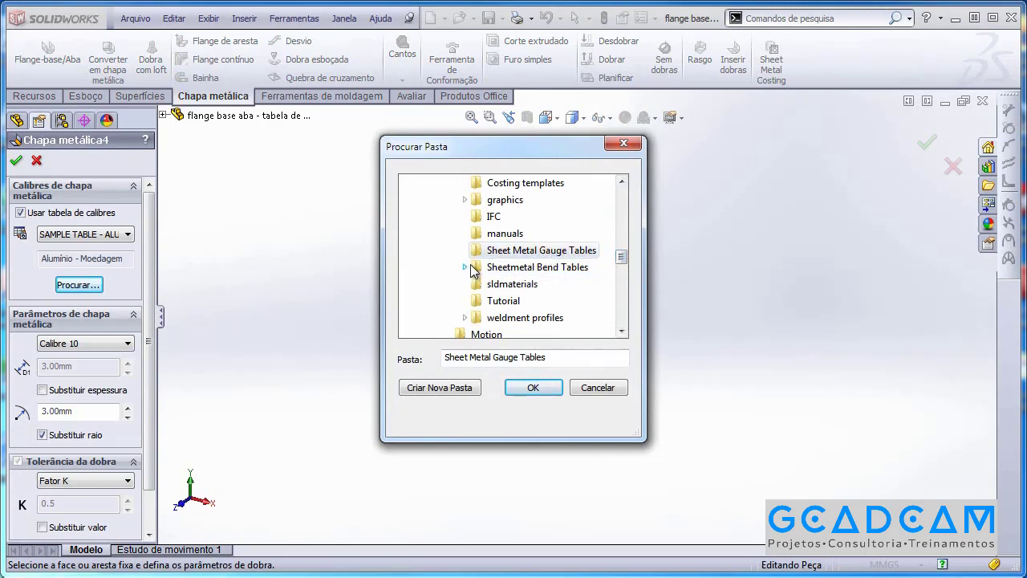
pyautogui.click(533, 388)
pyautogui.click(36, 162)
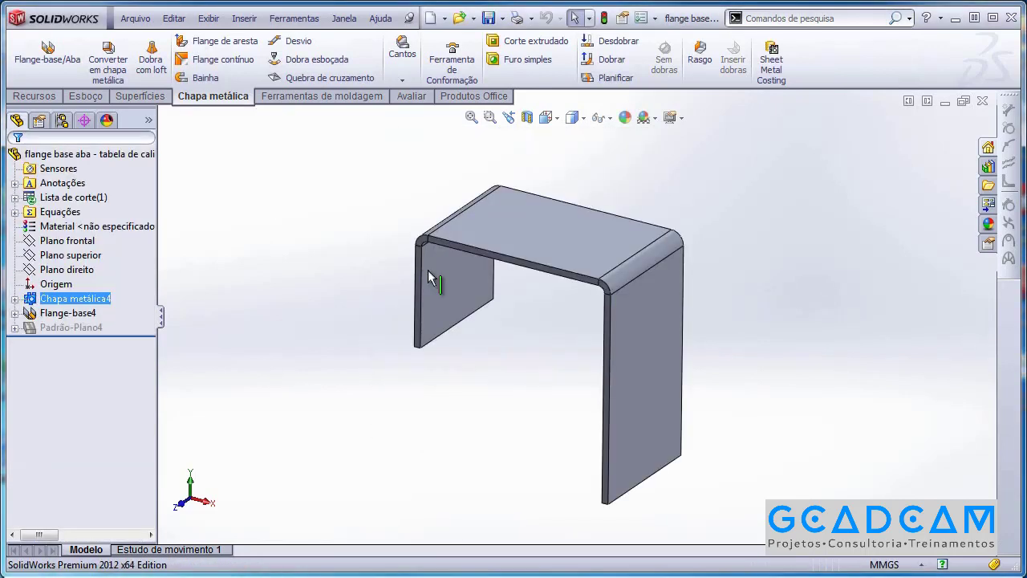